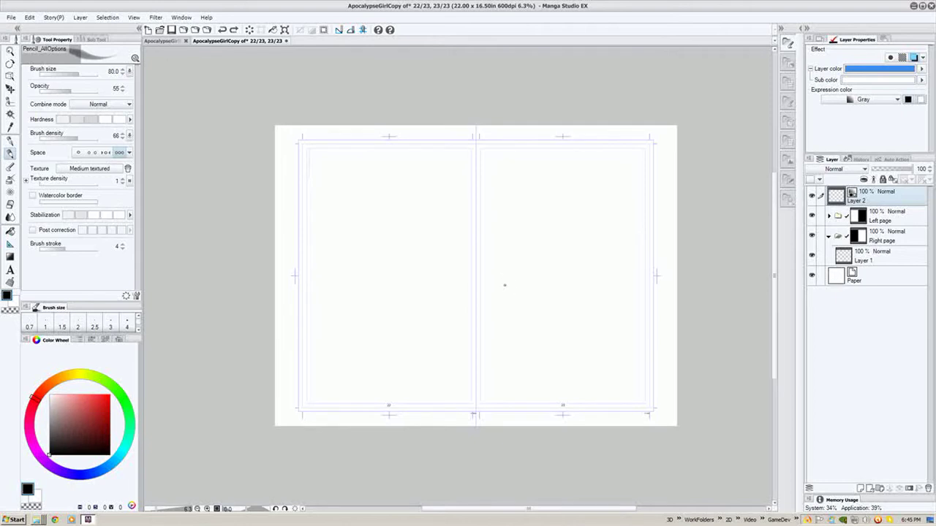
Step: Sketch a wide rectangular panel spanning the top of both pages with the pencil and reinforce its edges at brush size 150
drag(492, 281, 508, 300)
alt+click(508, 300)
mouse_move(501, 258)
mouse_down()
mouse_move(487, 253)
mouse_move(485, 236)
mouse_move(479, 251)
mouse_up()
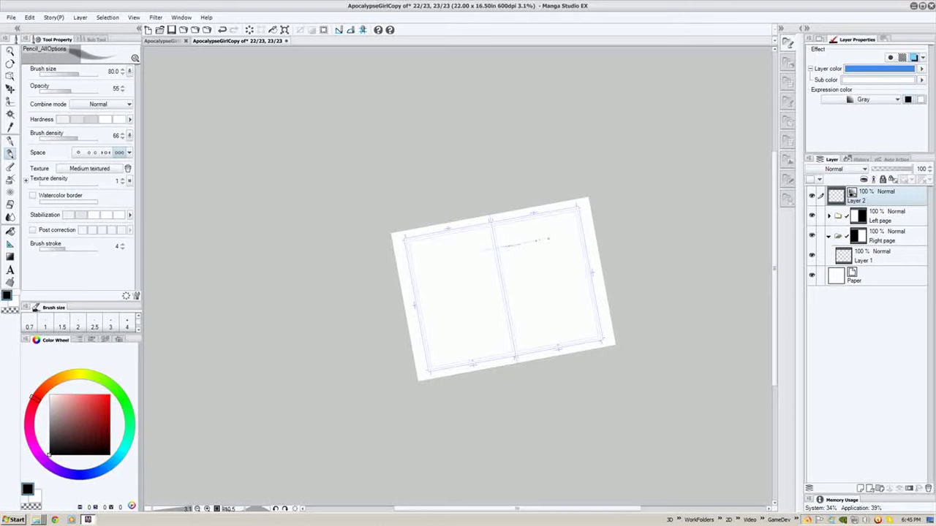
drag(549, 239, 571, 233)
drag(481, 249, 422, 261)
mouse_move(576, 217)
mouse_down()
mouse_move(578, 230)
mouse_move(554, 217)
mouse_move(411, 242)
mouse_move(414, 267)
mouse_up()
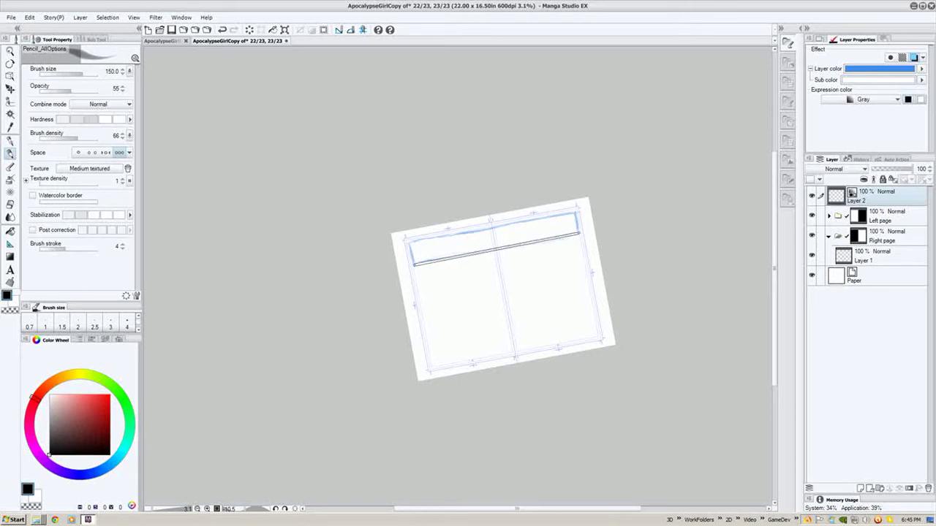
mouse_move(577, 233)
mouse_down()
mouse_move(576, 212)
mouse_move(407, 242)
mouse_up()
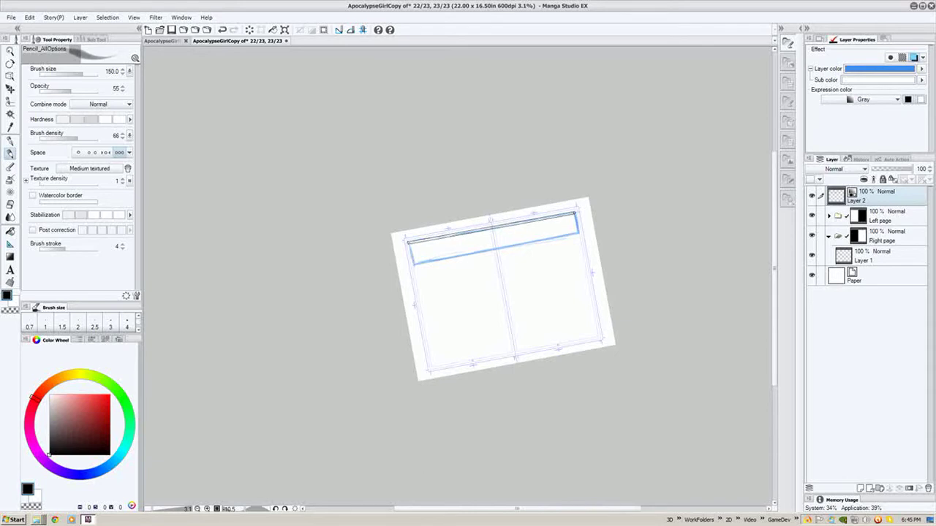
shift+click(408, 242)
shift+click(414, 264)
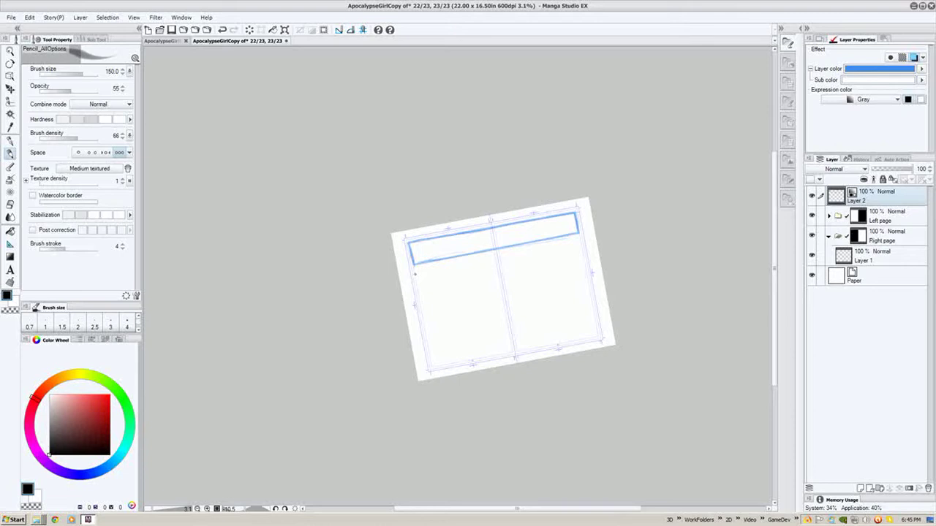
Step: Draw three narrow upright panels side by side on the left page, stepping down below the wide panel
drag(414, 269, 421, 306)
shift+click(443, 303)
shift+click(437, 266)
shift+click(415, 270)
mouse_move(442, 270)
mouse_down()
mouse_move(447, 310)
mouse_move(471, 307)
mouse_move(468, 273)
mouse_move(443, 269)
mouse_move(473, 310)
mouse_move(494, 305)
mouse_move(485, 270)
mouse_move(461, 262)
mouse_move(484, 272)
mouse_up()
key(shift+space)
double_click(484, 272)
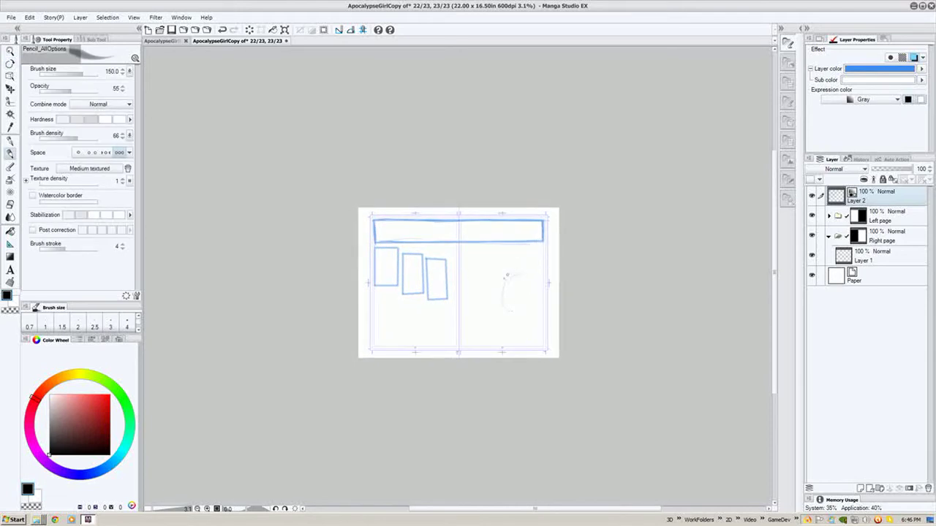
Step: Rough in a crouching figure on the right page with ovals for head and shoulder, arm guides and a clenched fist
mouse_move(513, 307)
mouse_down()
mouse_move(527, 270)
mouse_move(502, 286)
mouse_move(530, 283)
mouse_move(525, 299)
mouse_move(502, 297)
mouse_move(526, 301)
mouse_move(515, 270)
mouse_move(527, 287)
mouse_move(525, 275)
mouse_move(508, 298)
mouse_move(524, 275)
mouse_move(509, 302)
mouse_up()
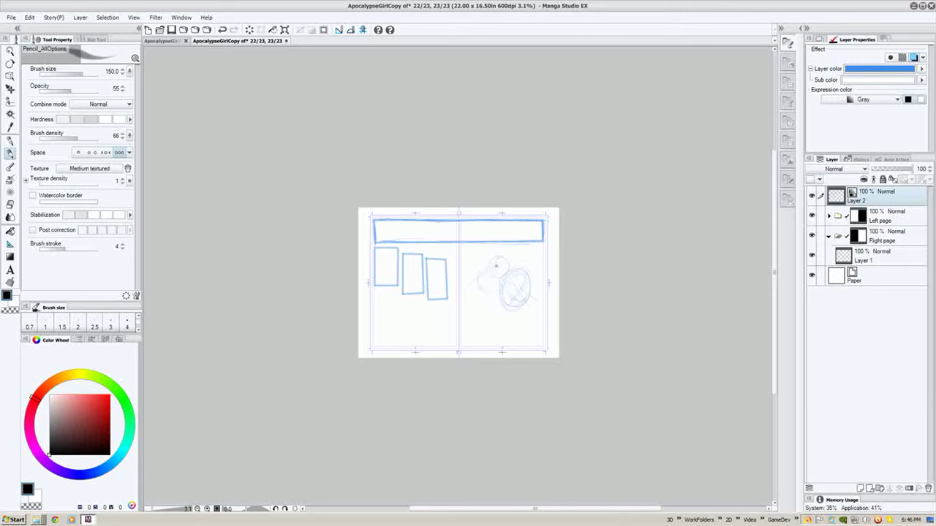
drag(496, 266, 469, 299)
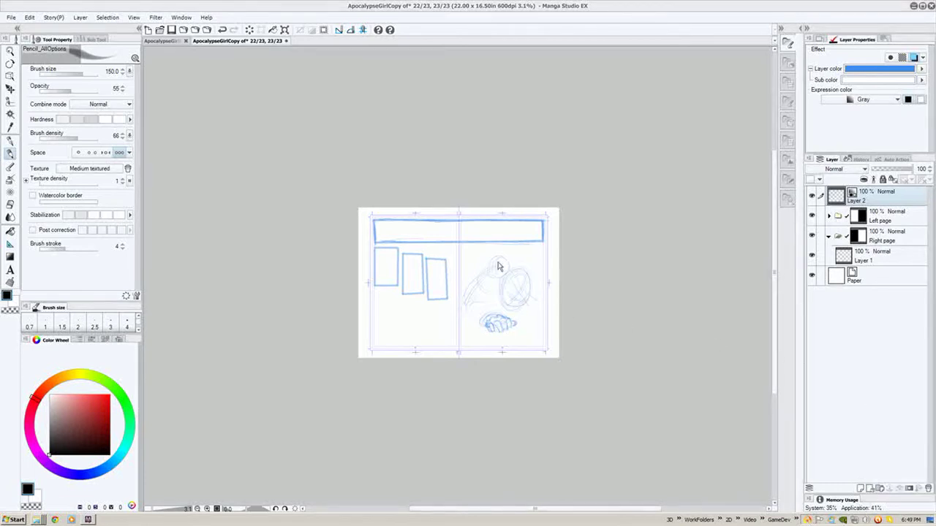
Step: Sketch the lower face and the curved chest contours of the figure between the head and the fist
mouse_move(460, 292)
mouse_down()
mouse_move(455, 284)
mouse_move(457, 294)
mouse_move(477, 291)
mouse_up()
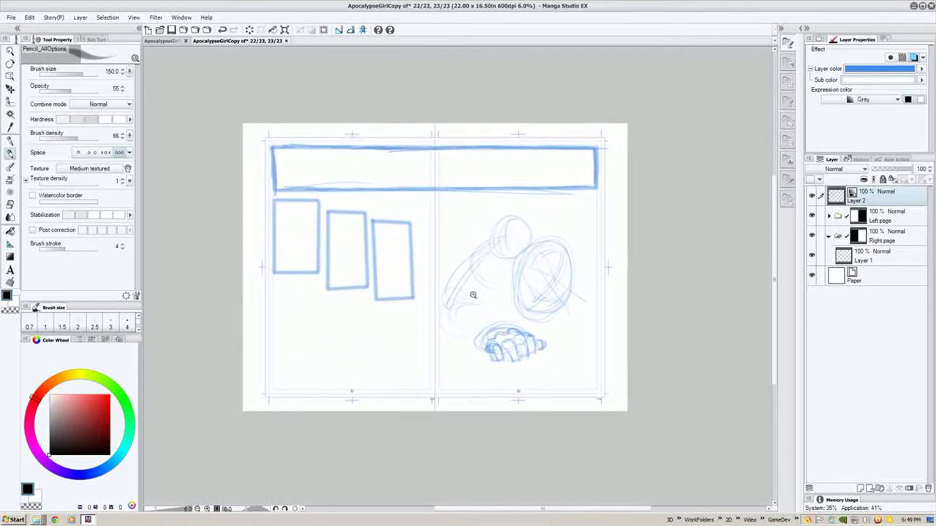
click(472, 293)
drag(472, 293, 465, 293)
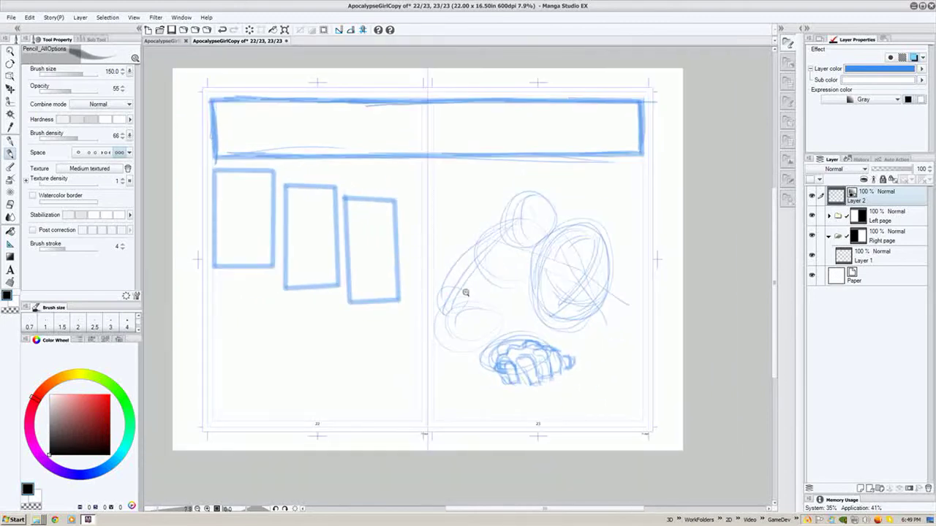
drag(465, 293, 473, 296)
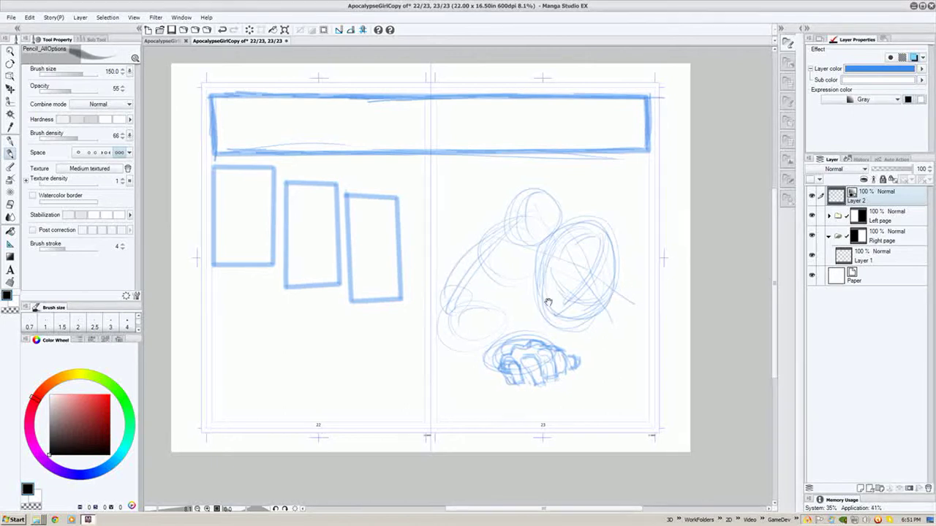
mouse_move(548, 303)
mouse_down()
mouse_move(535, 310)
mouse_move(557, 317)
mouse_move(532, 291)
mouse_move(559, 321)
mouse_move(537, 295)
mouse_move(542, 313)
mouse_move(540, 294)
mouse_move(572, 325)
mouse_move(541, 336)
mouse_move(519, 326)
mouse_move(527, 278)
mouse_move(520, 316)
mouse_up()
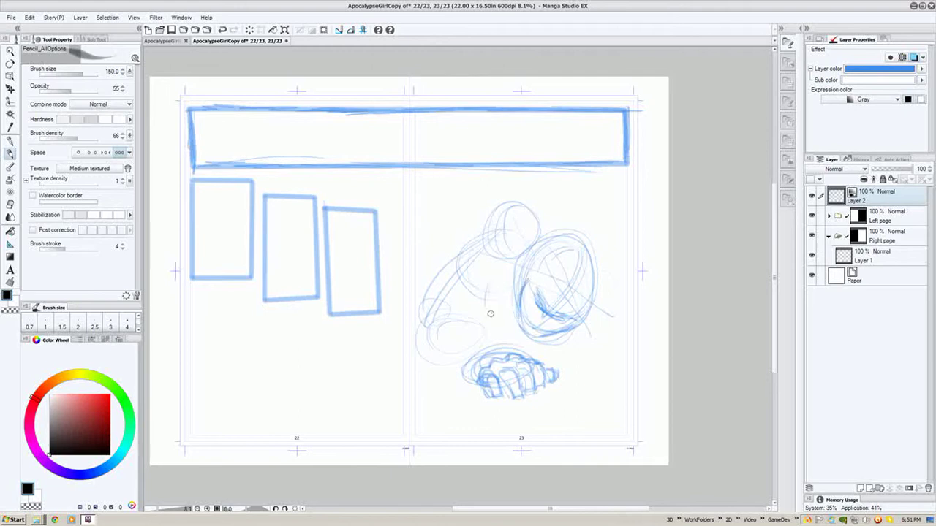
mouse_move(482, 289)
mouse_down()
mouse_move(494, 328)
mouse_move(518, 332)
mouse_up()
mouse_move(480, 297)
mouse_down()
mouse_move(485, 323)
mouse_move(512, 336)
mouse_up()
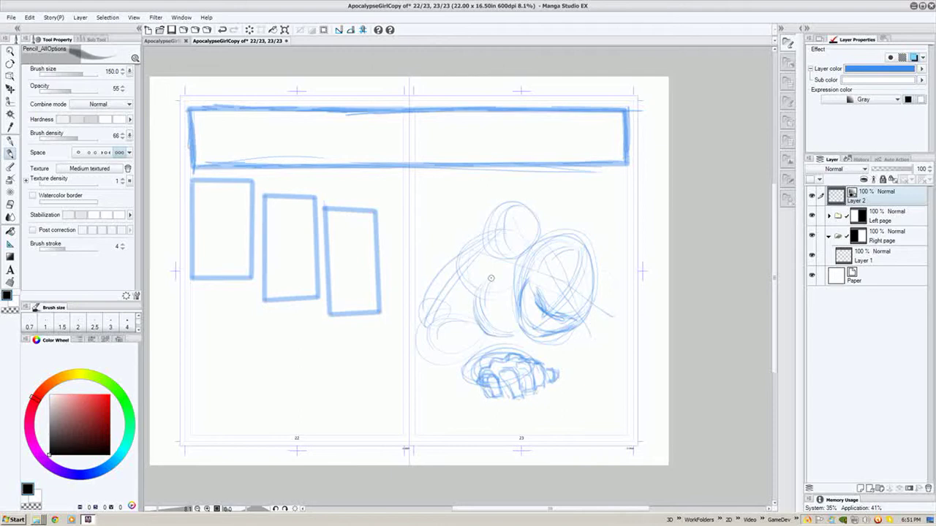
mouse_move(483, 287)
mouse_down()
mouse_move(484, 331)
mouse_move(516, 332)
mouse_move(526, 357)
mouse_move(542, 357)
mouse_move(556, 335)
mouse_move(540, 354)
mouse_up()
mouse_move(555, 336)
mouse_down()
mouse_move(526, 354)
mouse_move(542, 349)
mouse_move(516, 351)
mouse_move(495, 337)
mouse_move(513, 352)
mouse_up()
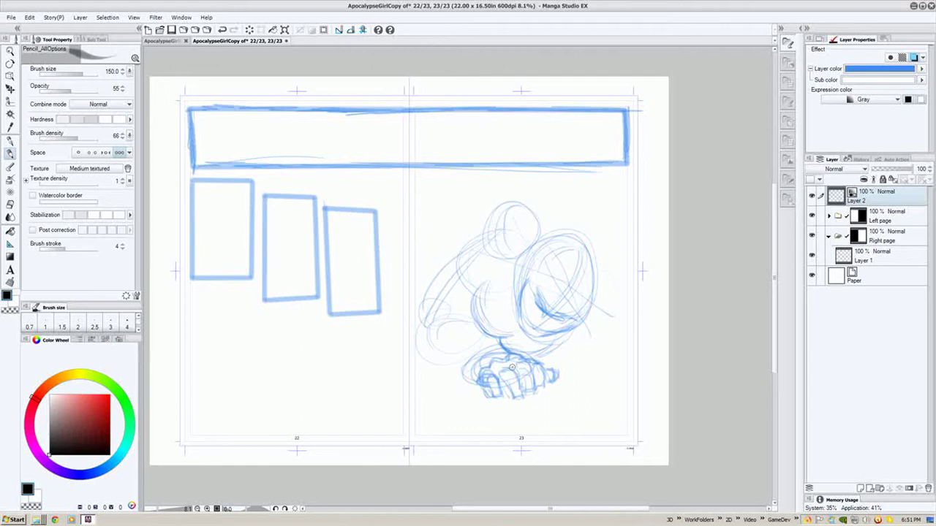
Step: Reduce the pencil to size 100 and sketch the wrist, forearm and rounded elbow behind the fist
key([)
key([)
mouse_move(500, 355)
mouse_down()
mouse_move(472, 364)
mouse_move(476, 385)
mouse_move(481, 359)
mouse_move(465, 378)
mouse_move(497, 358)
mouse_move(494, 348)
mouse_move(446, 333)
mouse_move(430, 370)
mouse_move(470, 380)
mouse_up()
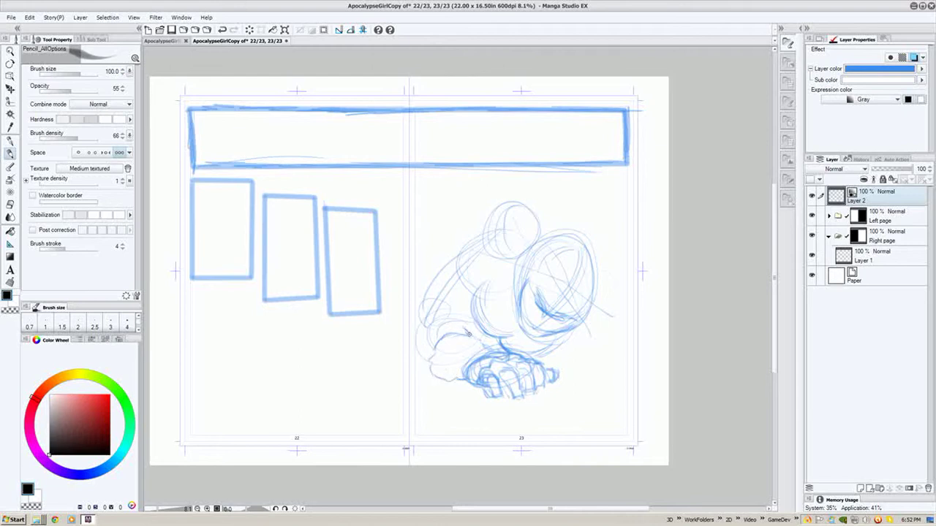
mouse_move(464, 332)
mouse_down()
mouse_move(431, 333)
mouse_move(454, 324)
mouse_move(445, 324)
mouse_move(430, 365)
mouse_up()
drag(437, 326, 426, 361)
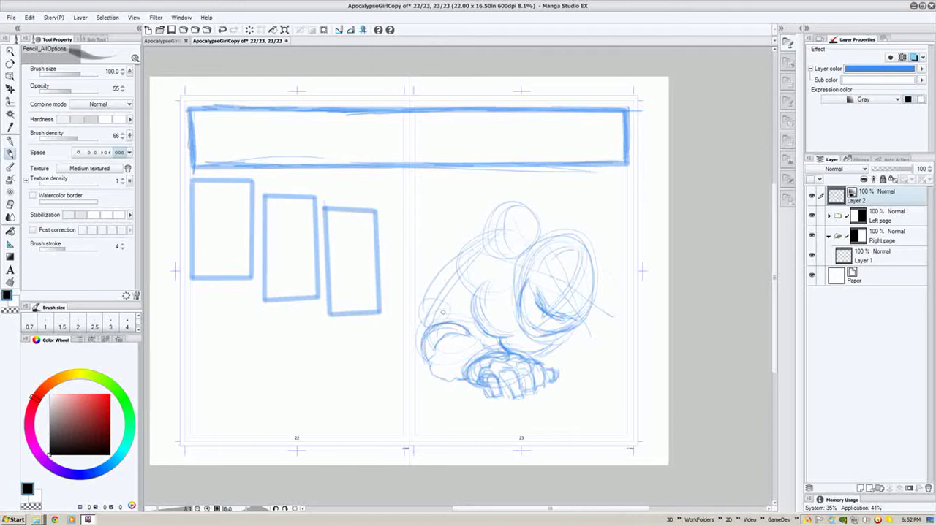
drag(437, 319, 424, 326)
Step: Define the upper arm's inner and outer contours and strengthen the rounded shoulder line beside the head
drag(468, 275, 452, 300)
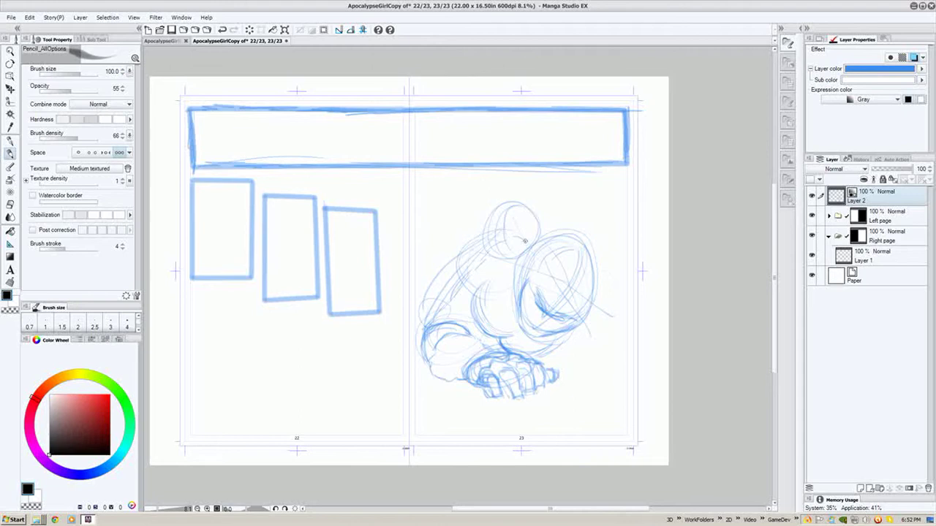
mouse_move(524, 241)
mouse_down()
mouse_move(488, 249)
mouse_move(433, 324)
mouse_up()
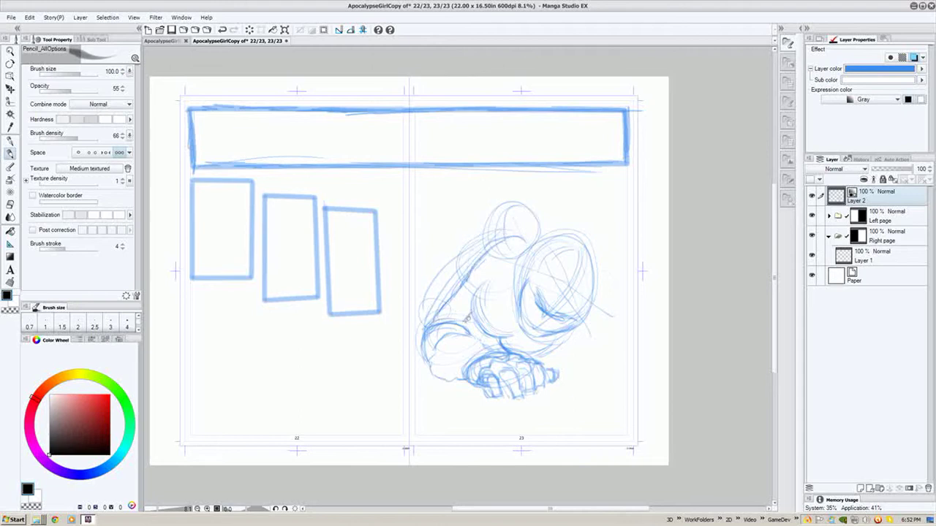
mouse_move(493, 286)
mouse_down()
mouse_move(466, 319)
mouse_move(476, 326)
mouse_up()
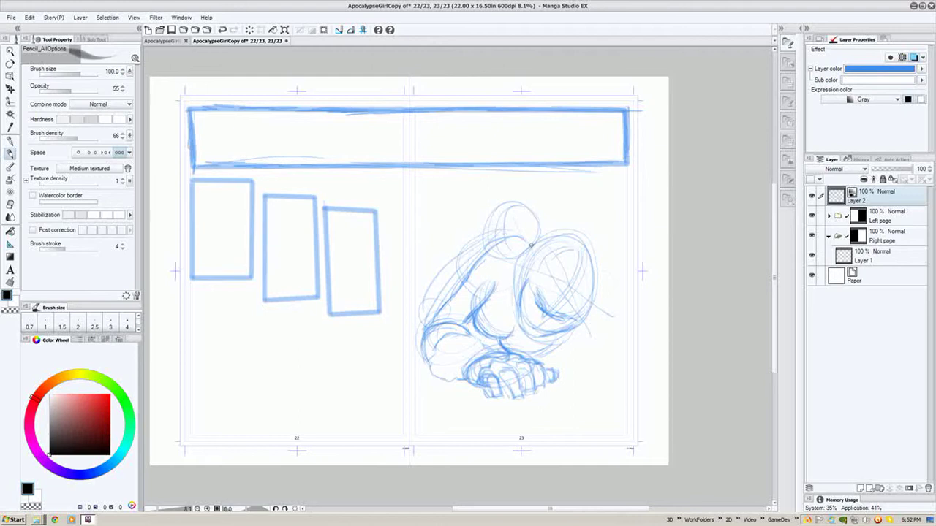
mouse_move(518, 237)
mouse_down()
mouse_move(477, 254)
mouse_move(450, 296)
mouse_up()
mouse_move(528, 242)
mouse_down()
mouse_move(477, 275)
mouse_move(504, 254)
mouse_up()
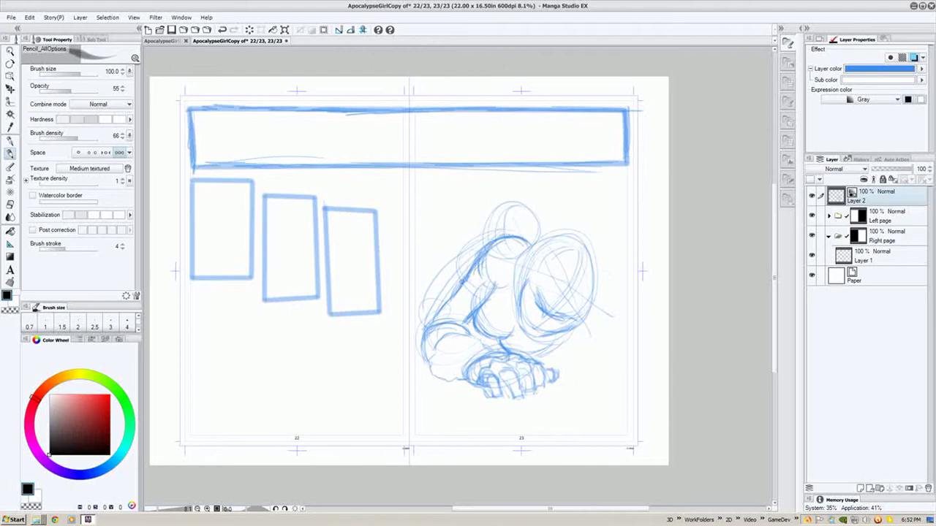
Step: Erase the construction lines around the shoulder, upper arm and elbow using the block eraser at size 400
key(e)
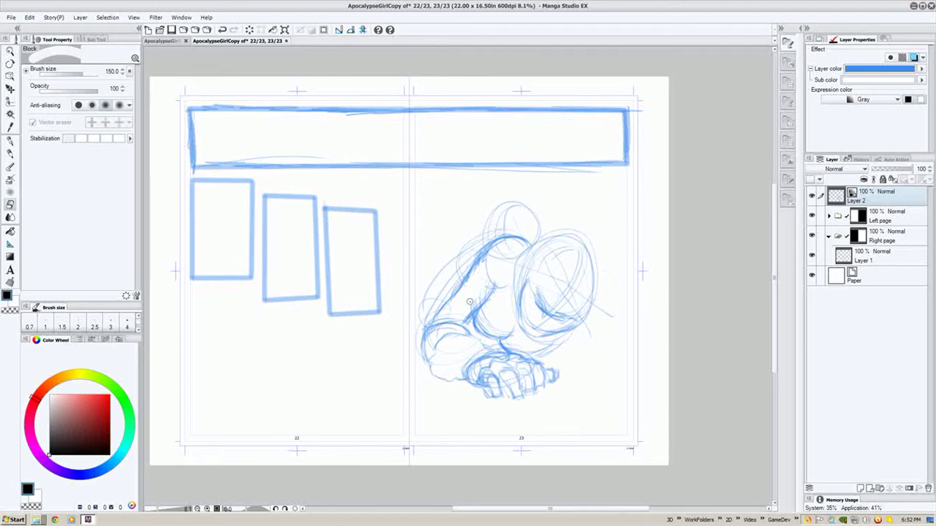
key(])
key(])
key(])
key(])
key(])
mouse_move(539, 226)
mouse_down()
mouse_move(504, 215)
mouse_move(479, 221)
mouse_move(457, 260)
mouse_move(473, 248)
mouse_move(426, 313)
mouse_move(413, 316)
mouse_move(433, 340)
mouse_move(447, 310)
mouse_up()
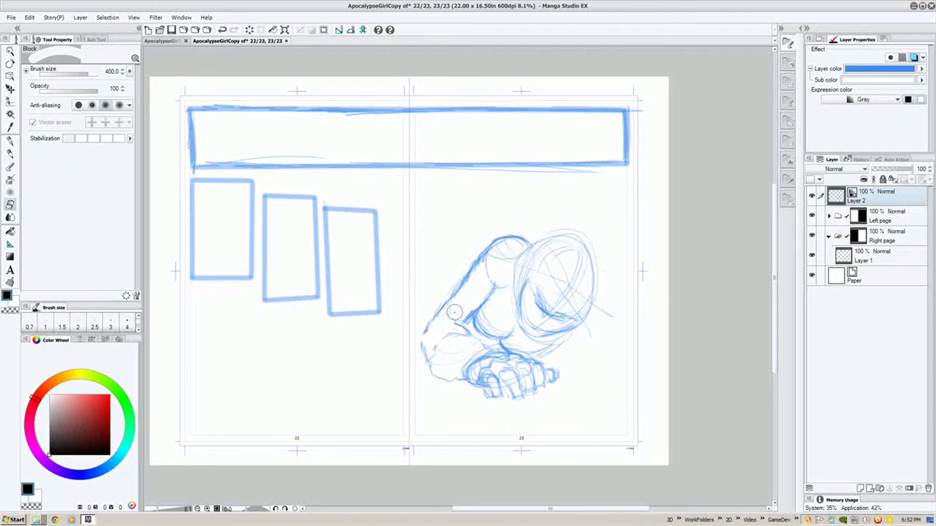
Step: Refine the arm and shoulder linework with the pencil and raise its opacity to 81
key(p)
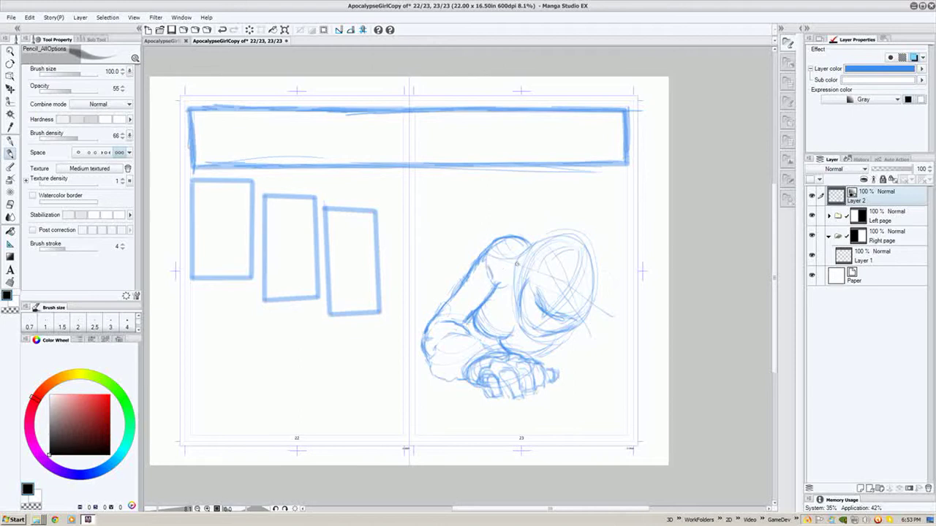
drag(529, 246, 501, 248)
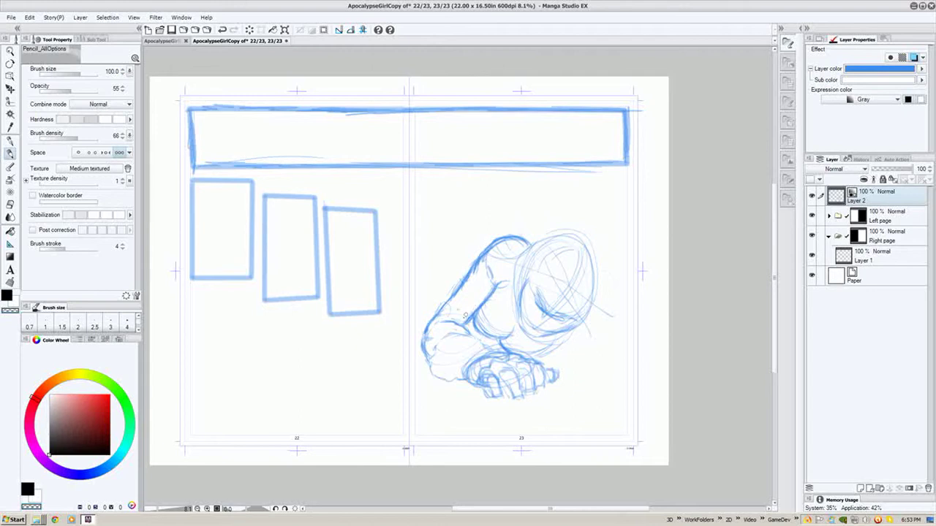
drag(79, 93, 91, 97)
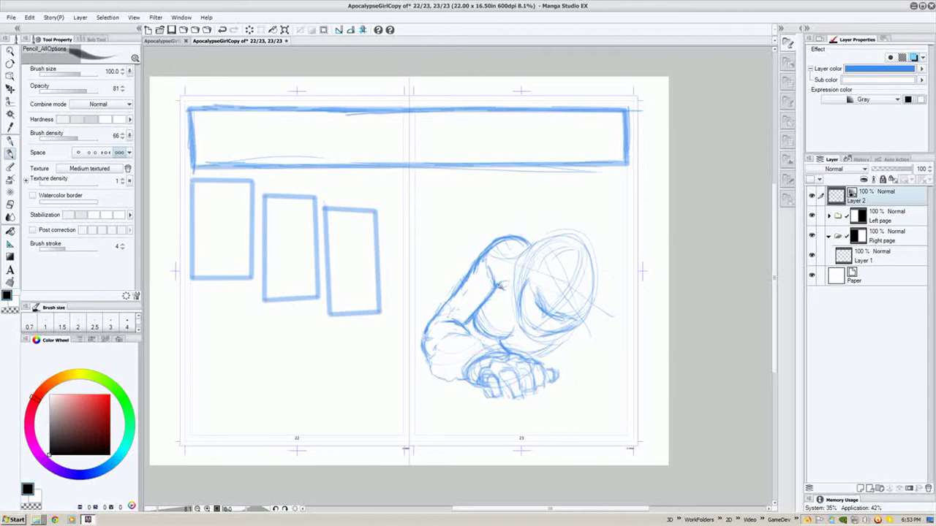
Step: Clear stray lines inside the shoulder using the pencil with transparent color at brush size 170
key(c)
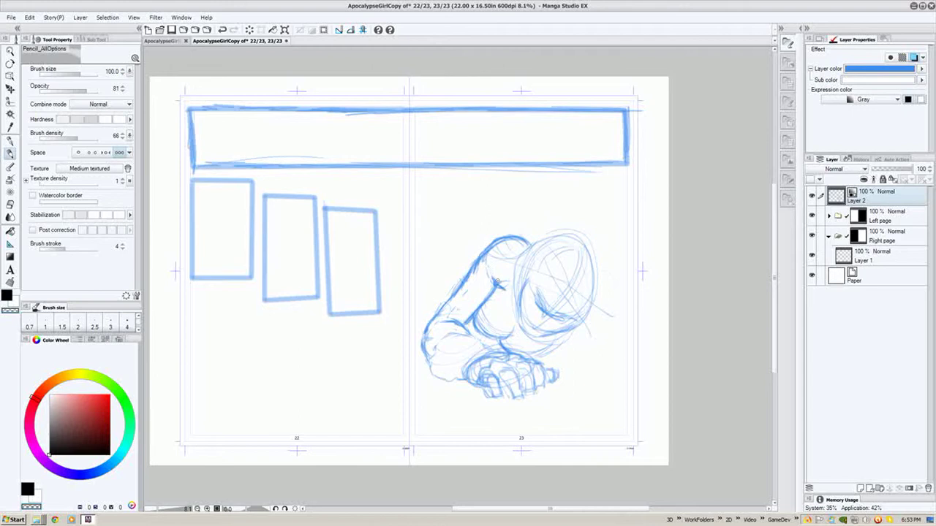
key(bracketright)
key(bracketright)
drag(501, 264, 487, 261)
key(c)
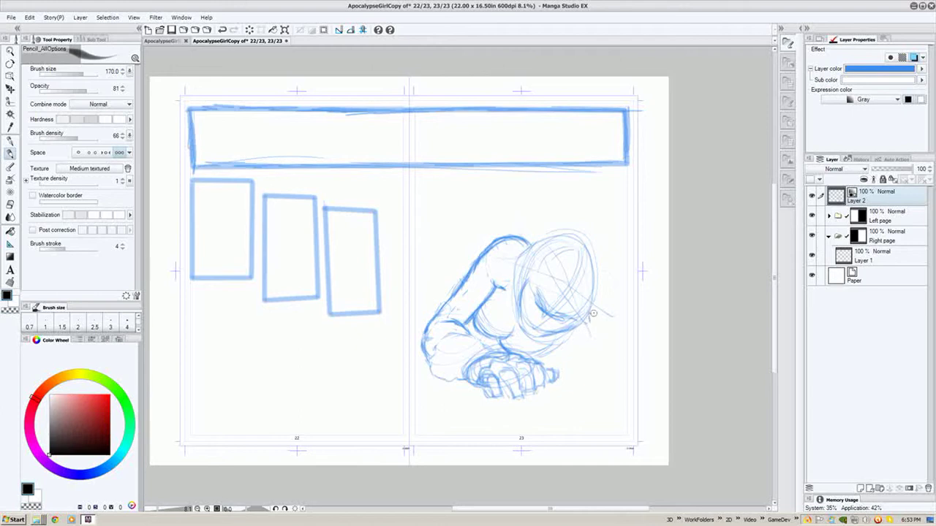
Step: Sketch the second fist and forearm near the right page's lower edge, plus the shoulder and chest lines connecting them
mouse_move(579, 293)
mouse_down()
mouse_move(593, 304)
mouse_move(600, 337)
mouse_up()
mouse_move(590, 371)
mouse_down()
mouse_move(642, 372)
mouse_move(525, 409)
mouse_move(554, 401)
mouse_move(602, 417)
mouse_move(580, 431)
mouse_move(575, 402)
mouse_move(549, 424)
mouse_move(614, 420)
mouse_move(547, 395)
mouse_move(590, 391)
mouse_up()
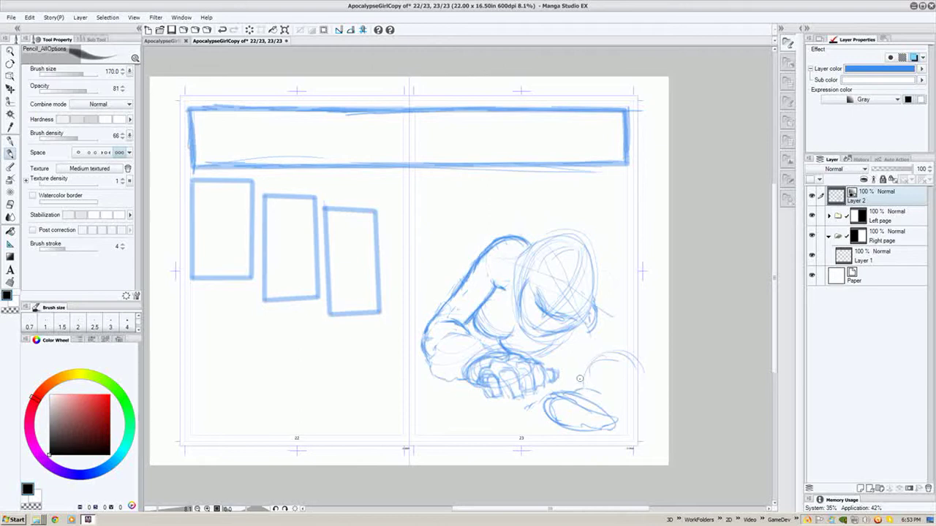
mouse_move(585, 392)
mouse_down()
mouse_move(623, 418)
mouse_move(593, 393)
mouse_move(625, 397)
mouse_move(600, 380)
mouse_move(582, 389)
mouse_move(617, 386)
mouse_move(594, 371)
mouse_move(617, 355)
mouse_move(641, 367)
mouse_move(651, 395)
mouse_move(629, 410)
mouse_move(637, 409)
mouse_move(572, 391)
mouse_up()
mouse_move(602, 353)
mouse_down()
mouse_move(643, 360)
mouse_move(645, 373)
mouse_move(658, 344)
mouse_move(648, 370)
mouse_up()
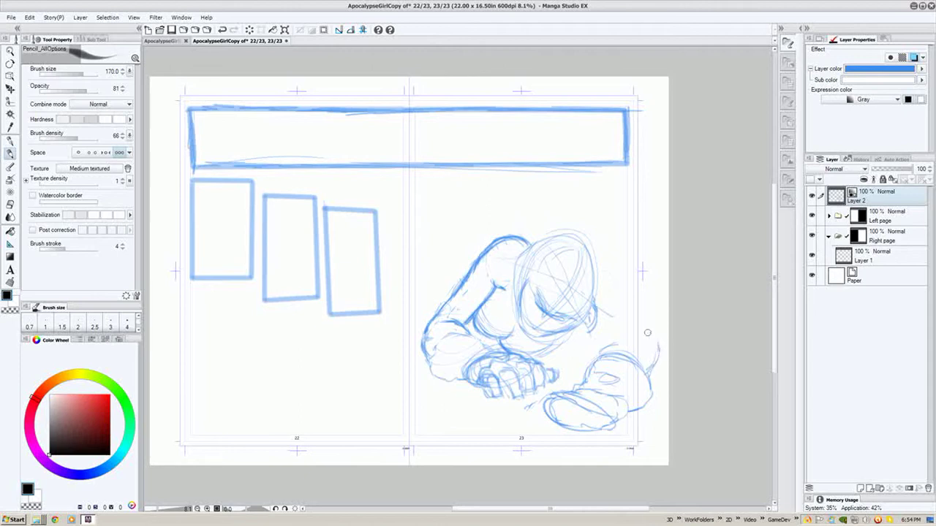
mouse_move(608, 346)
mouse_down()
mouse_move(645, 329)
mouse_move(610, 346)
mouse_move(637, 327)
mouse_move(612, 317)
mouse_move(614, 308)
mouse_move(600, 344)
mouse_move(563, 338)
mouse_move(533, 360)
mouse_move(554, 351)
mouse_move(519, 353)
mouse_move(509, 343)
mouse_move(511, 352)
mouse_move(517, 329)
mouse_move(491, 339)
mouse_move(473, 331)
mouse_move(497, 331)
mouse_up()
Step: Clean up the lines around the chin and chest with white, and darken the finger outlines of the first fist in black
key(x)
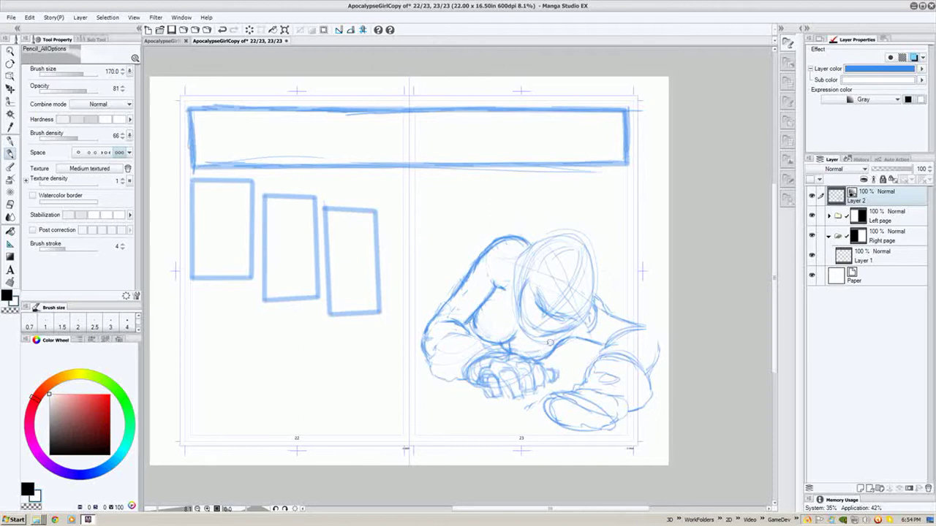
key(x)
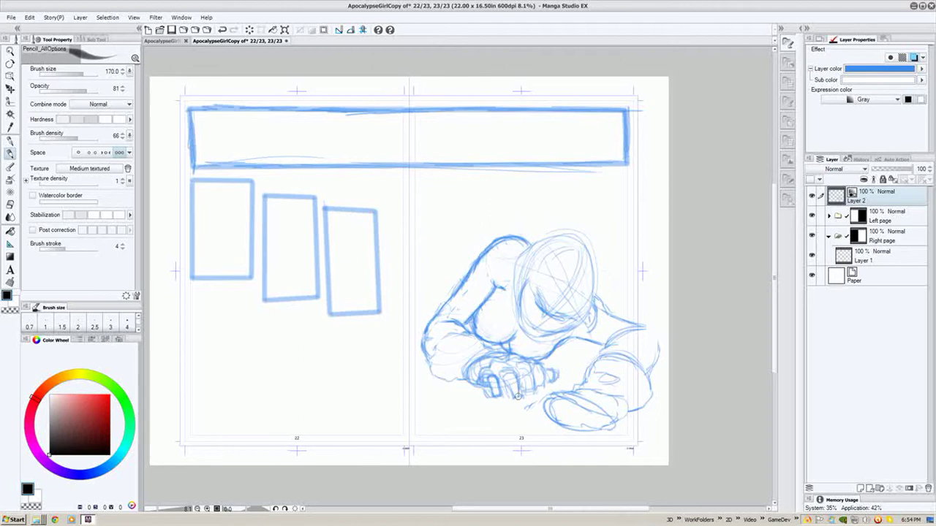
mouse_move(506, 386)
mouse_down()
mouse_move(509, 397)
mouse_move(511, 372)
mouse_move(532, 384)
mouse_move(525, 394)
mouse_move(532, 370)
mouse_move(543, 385)
mouse_up()
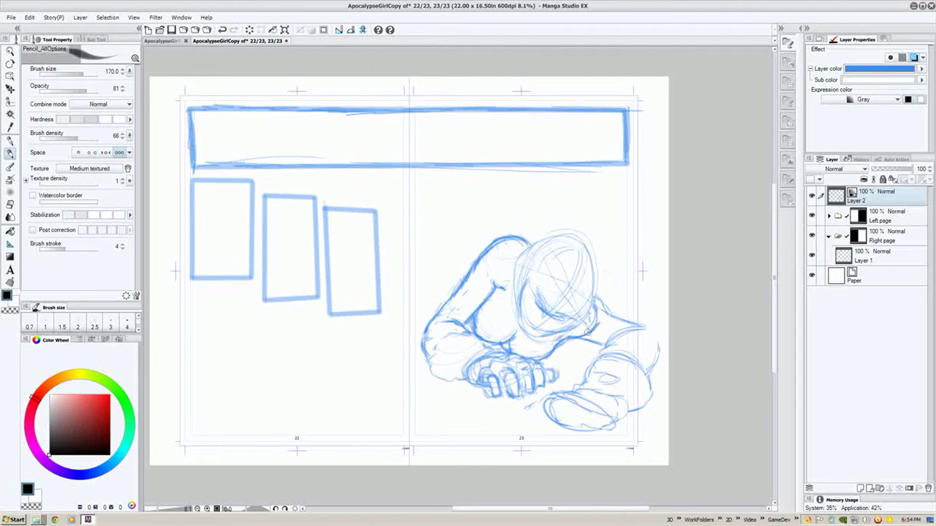
Step: Darken the underside of the far upper arm beside the chin and touch up its edge with white
mouse_move(576, 341)
mouse_down()
mouse_move(608, 346)
mouse_move(596, 344)
mouse_up()
key(x)
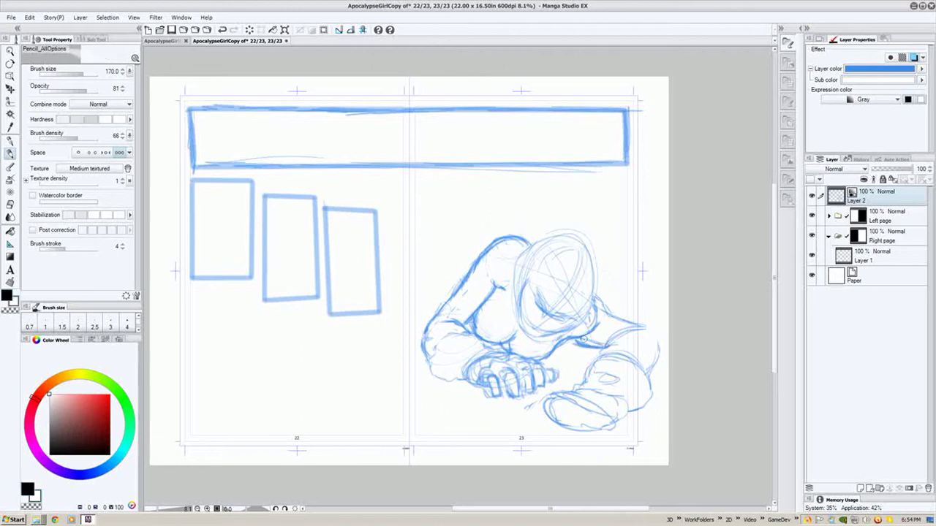
key(x)
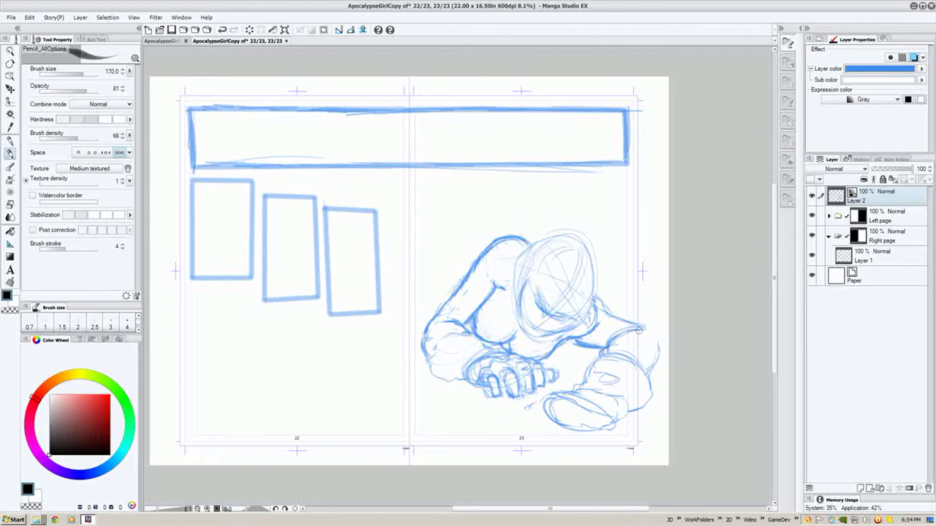
Step: Complete the far shoulder and upper arm outline, and sketch the figure's first eye, touching it up with white
mouse_move(655, 339)
mouse_down()
mouse_move(626, 345)
mouse_move(647, 343)
mouse_move(632, 346)
mouse_move(654, 329)
mouse_move(642, 325)
mouse_move(655, 363)
mouse_up()
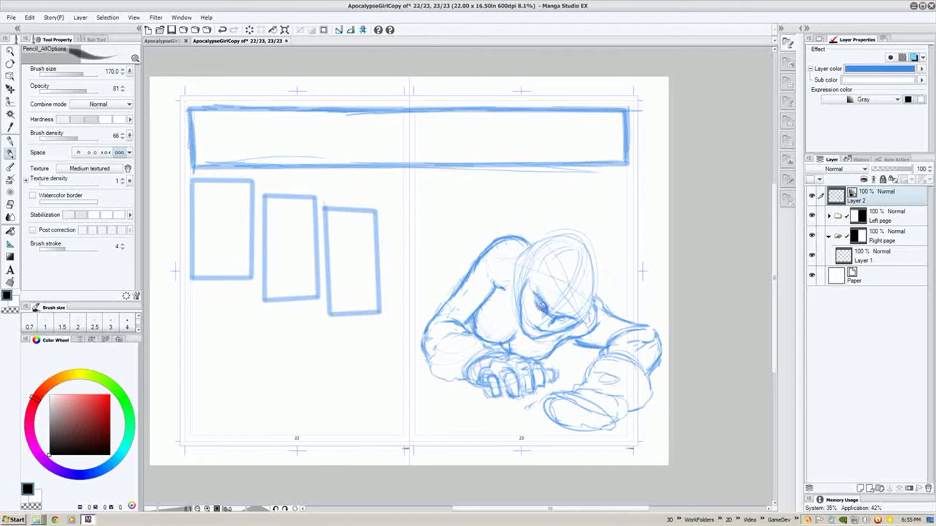
key(x)
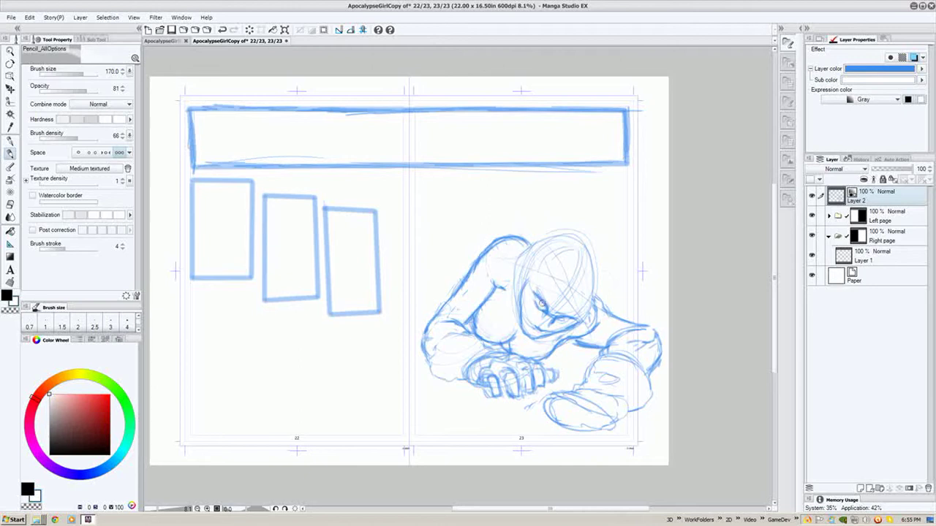
key(x)
key(x)
key(x)
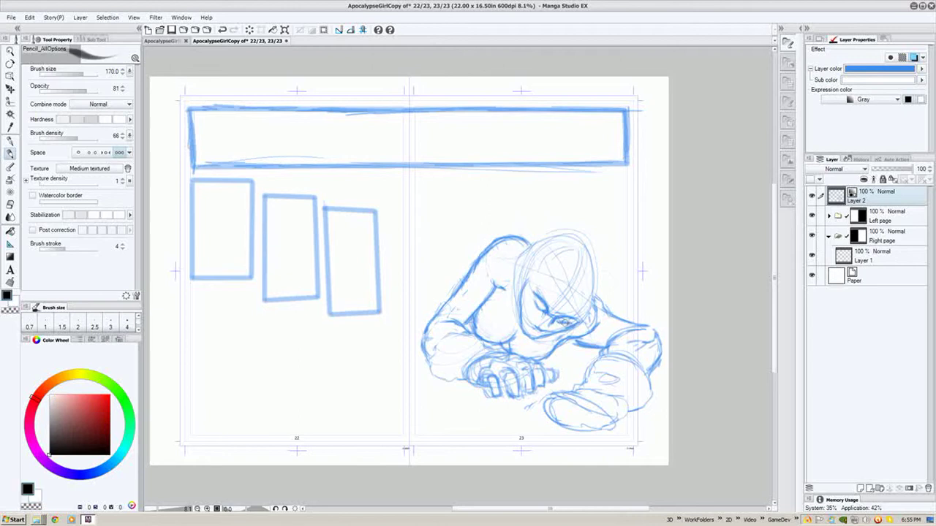
Step: Sketch the second eye and a long line falling past the cheek, and undo the last correction stroke
drag(572, 321, 567, 324)
drag(576, 293, 572, 345)
key(x)
key(ctrl+z)
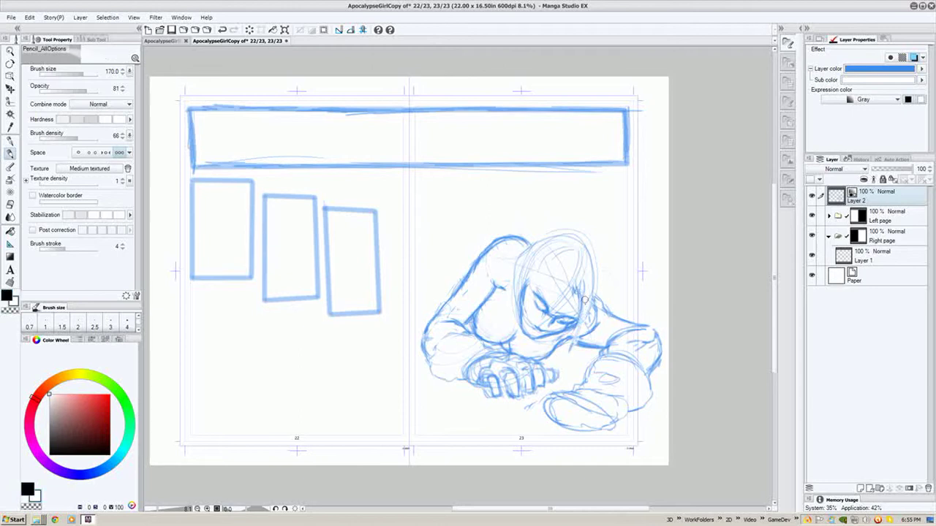
Step: Fade the construction lines across the forehead and side of the face with white at brush size 300
key(])
key(])
key(])
mouse_move(590, 319)
mouse_down()
mouse_move(574, 346)
mouse_move(594, 307)
mouse_move(585, 301)
mouse_move(589, 291)
mouse_move(593, 311)
mouse_move(584, 277)
mouse_move(548, 313)
mouse_move(566, 307)
mouse_move(541, 291)
mouse_move(562, 284)
mouse_move(551, 286)
mouse_up()
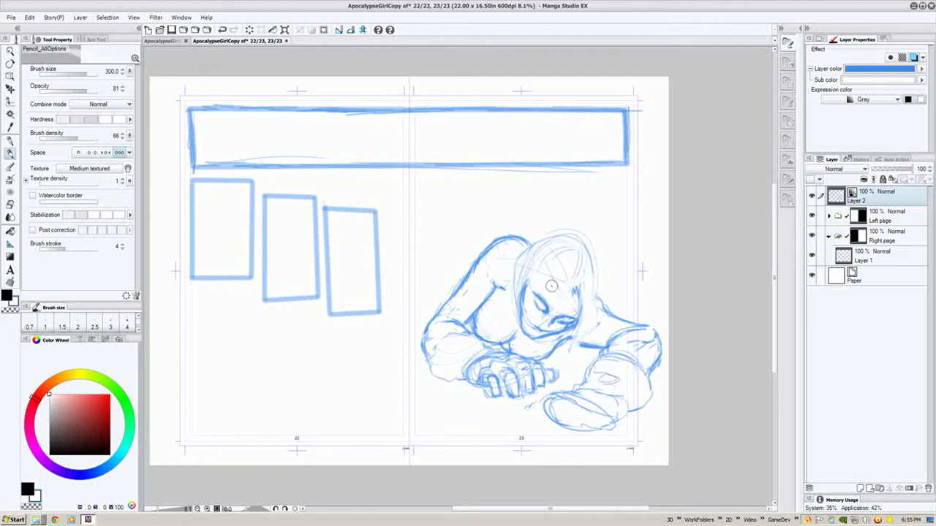
Step: Refine the facial contour in black at brush size 120 and start the hairline and strands hanging over the face
key(x)
key(bracketleft)
key(bracketleft)
key(bracketleft)
key(bracketleft)
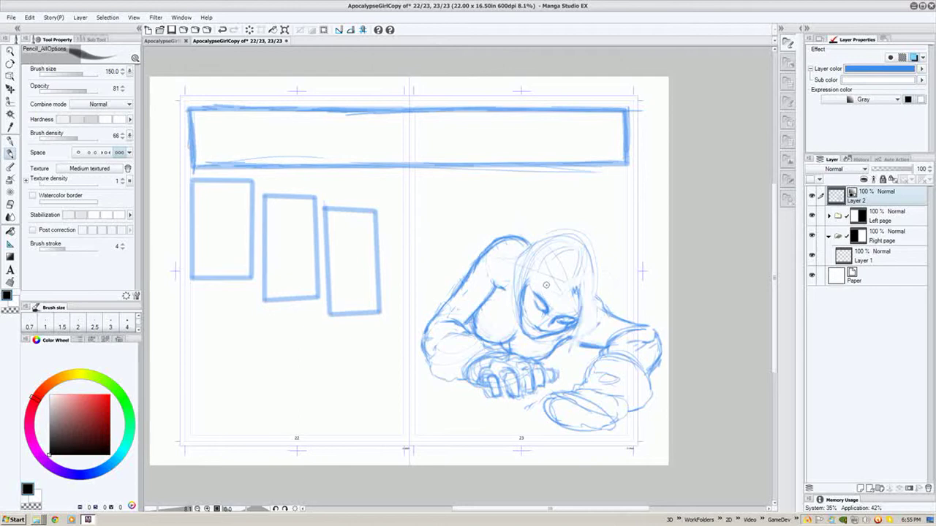
key(bracketleft)
drag(535, 299, 528, 315)
drag(553, 273, 543, 295)
drag(575, 285, 574, 296)
drag(577, 287, 570, 354)
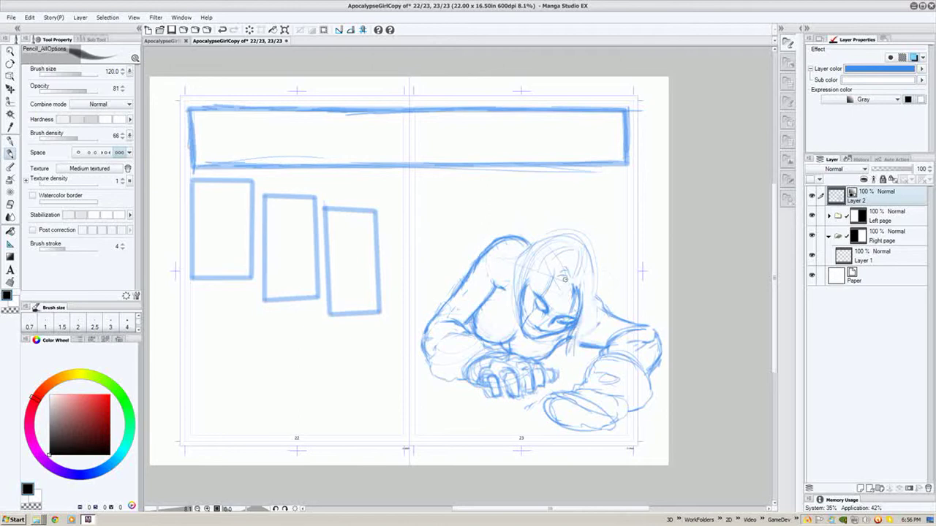
Step: Sketch the center hair strands and the long hair sweeping from the crown down over the near shoulder
mouse_move(565, 278)
mouse_down()
mouse_move(554, 290)
mouse_move(551, 326)
mouse_up()
mouse_move(553, 293)
mouse_down()
mouse_move(549, 284)
mouse_move(536, 305)
mouse_move(528, 293)
mouse_move(513, 317)
mouse_up()
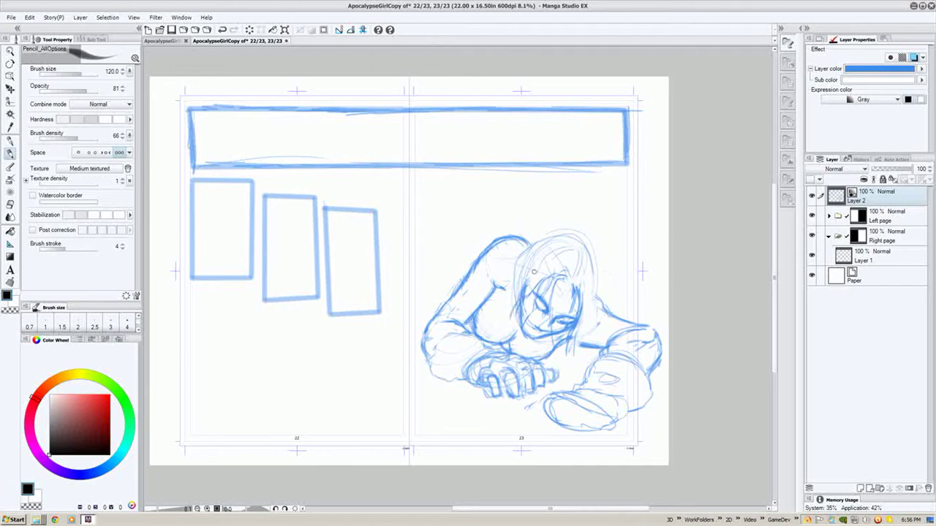
mouse_move(581, 234)
mouse_down()
mouse_move(541, 242)
mouse_move(523, 264)
mouse_move(508, 328)
mouse_up()
mouse_move(518, 295)
mouse_down()
mouse_move(510, 318)
mouse_move(520, 283)
mouse_move(515, 340)
mouse_up()
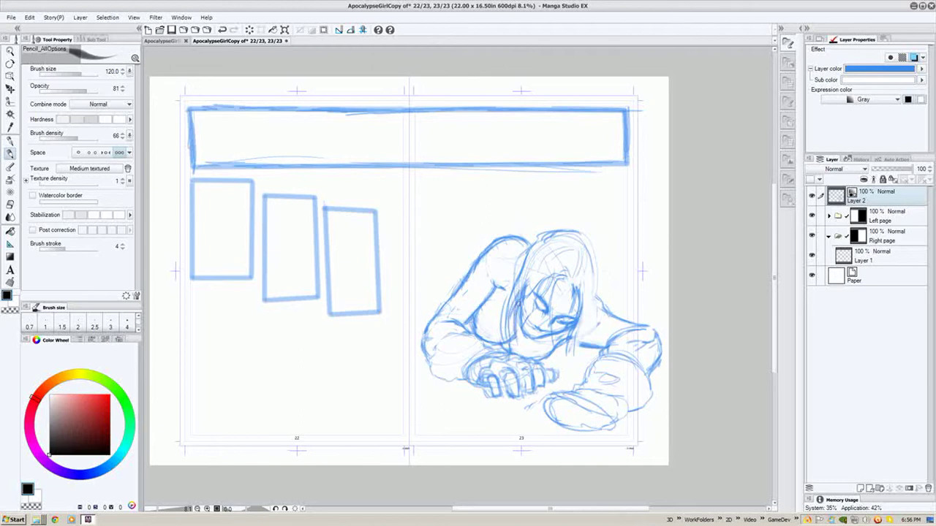
Step: Draw the hair on the far side of the head, falling past the cheek toward the chest
mouse_move(585, 238)
mouse_down()
mouse_move(602, 269)
mouse_move(598, 337)
mouse_up()
drag(595, 298, 576, 370)
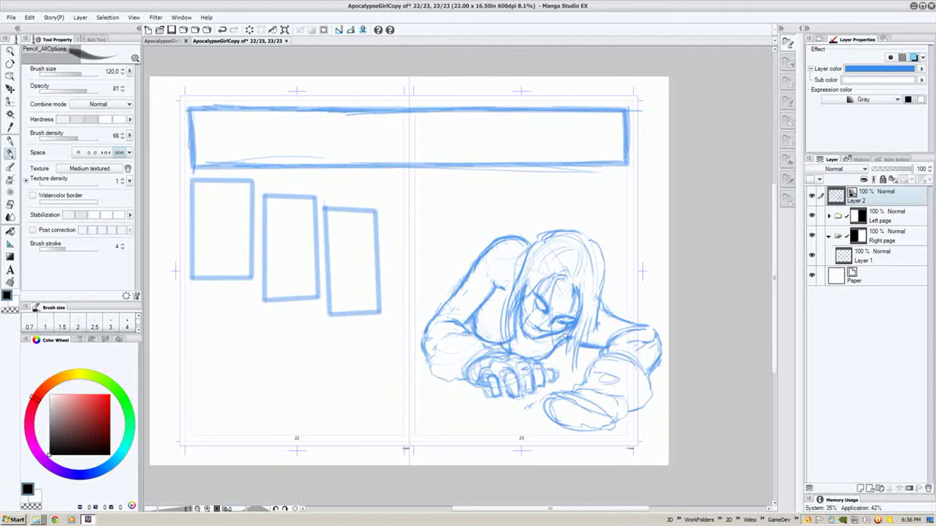
mouse_move(565, 338)
mouse_down()
mouse_move(564, 373)
mouse_move(582, 365)
mouse_up()
drag(589, 323, 583, 356)
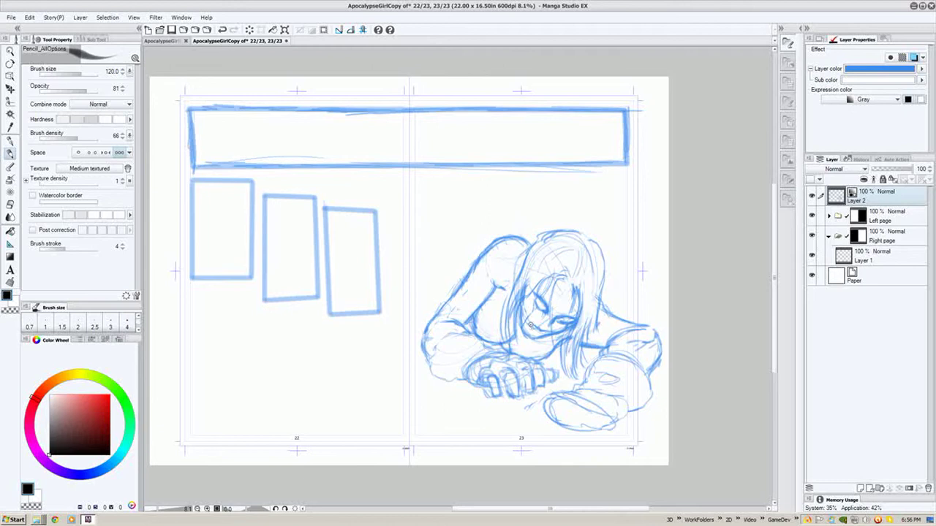
Step: Sketch the nose and mouth, and reinforce the line beneath the chin
drag(530, 325, 549, 331)
drag(526, 313, 533, 317)
drag(625, 249, 651, 257)
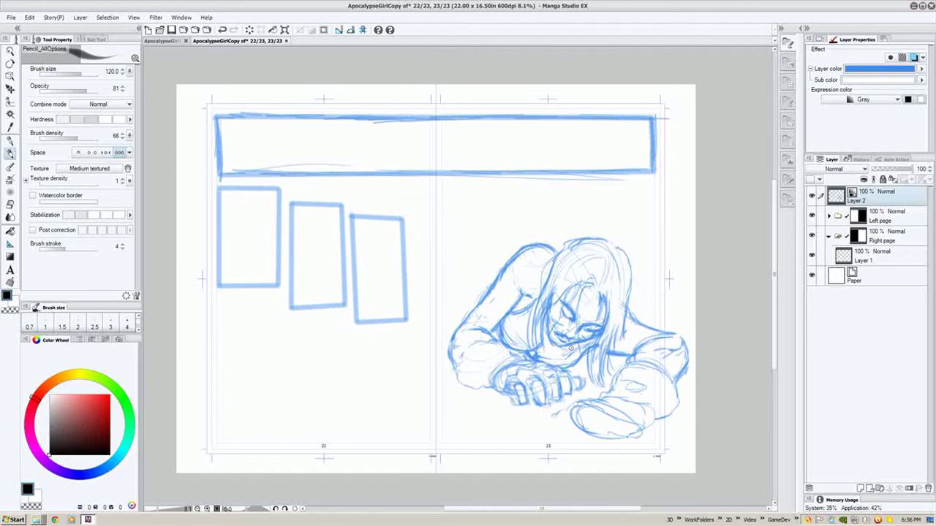
mouse_move(570, 351)
mouse_down()
mouse_move(544, 361)
mouse_move(569, 352)
mouse_up()
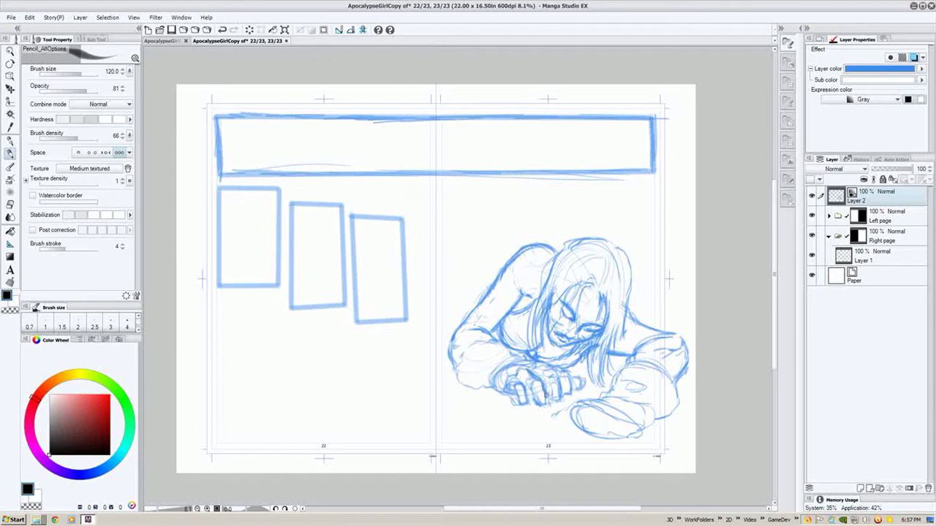
Step: Rework the fingers of the near fist in black, and clear the outermost fingers with white at brush size 200
drag(546, 394, 540, 405)
mouse_move(533, 370)
mouse_down()
mouse_move(561, 378)
mouse_move(542, 370)
mouse_move(555, 382)
mouse_move(553, 400)
mouse_move(543, 368)
mouse_move(571, 389)
mouse_move(555, 369)
mouse_move(567, 394)
mouse_up()
key(x)
key(c)
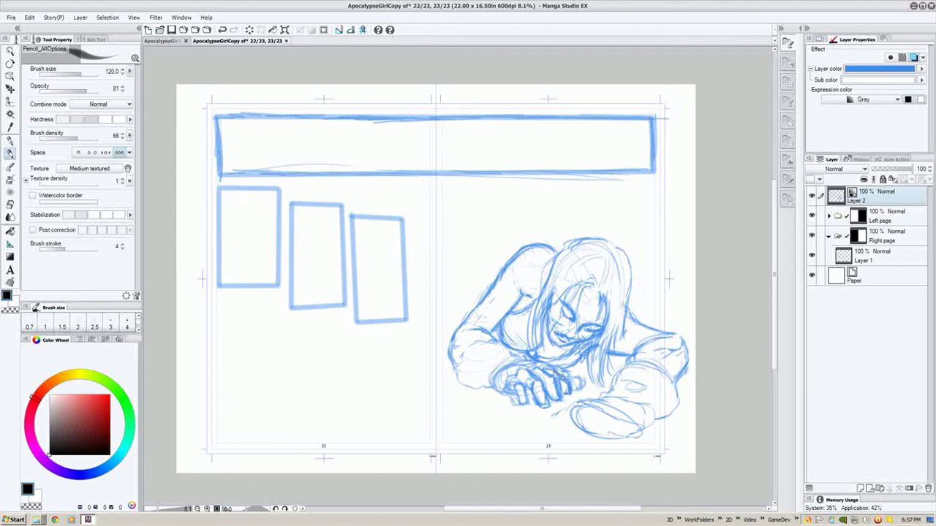
key(bracketright)
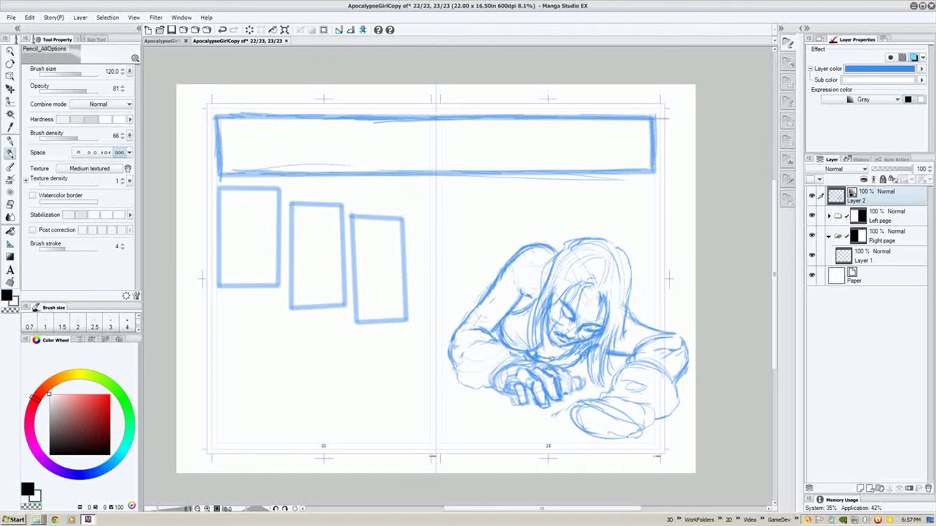
key(bracketright)
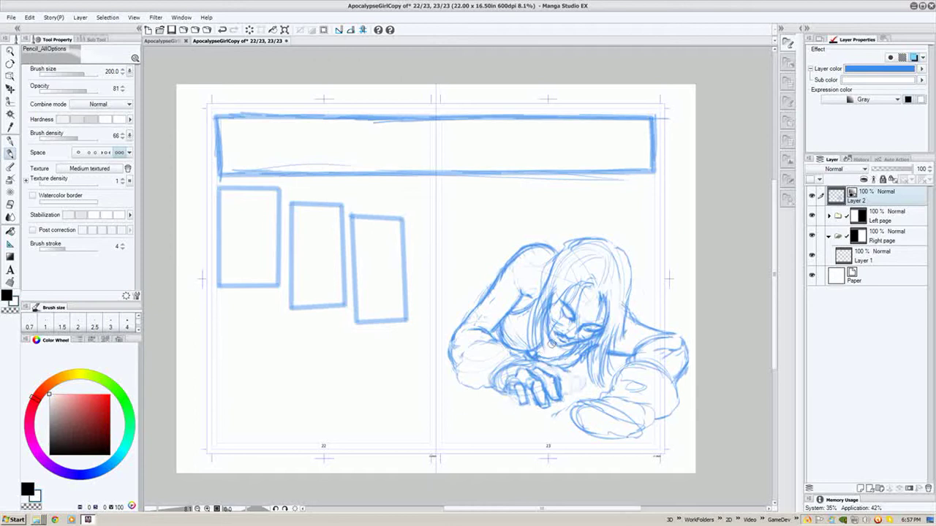
Step: Redraw the outer fingers of the near fist in black at brush size 100
key(x)
key(bracketleft)
key(bracketleft)
key(bracketleft)
key(bracketleft)
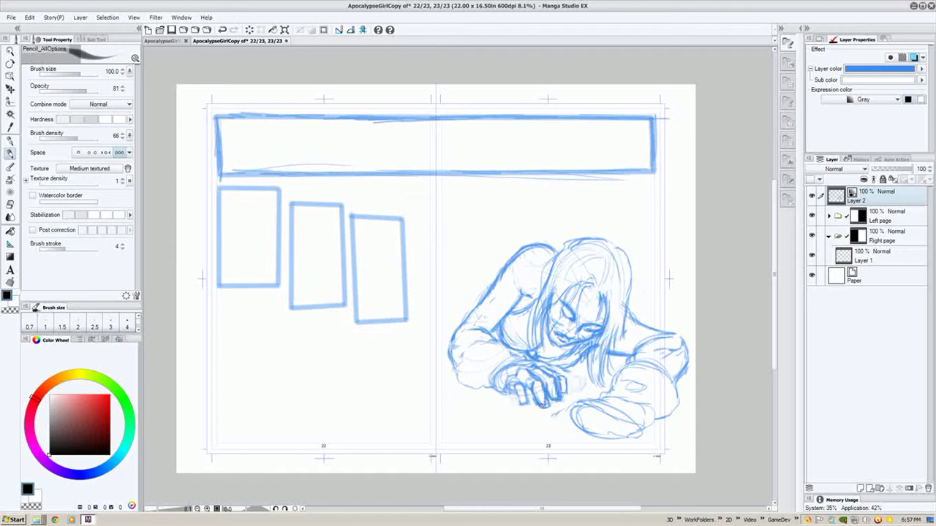
Step: Clean up the fingertip nearest the wrist with white and redraw that finger's outline in black
key(x)
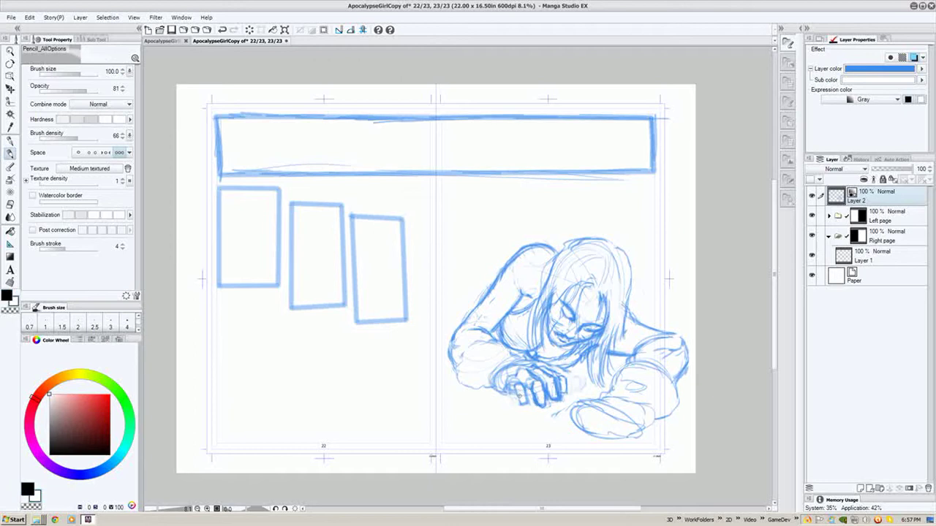
key(c)
drag(525, 400, 530, 391)
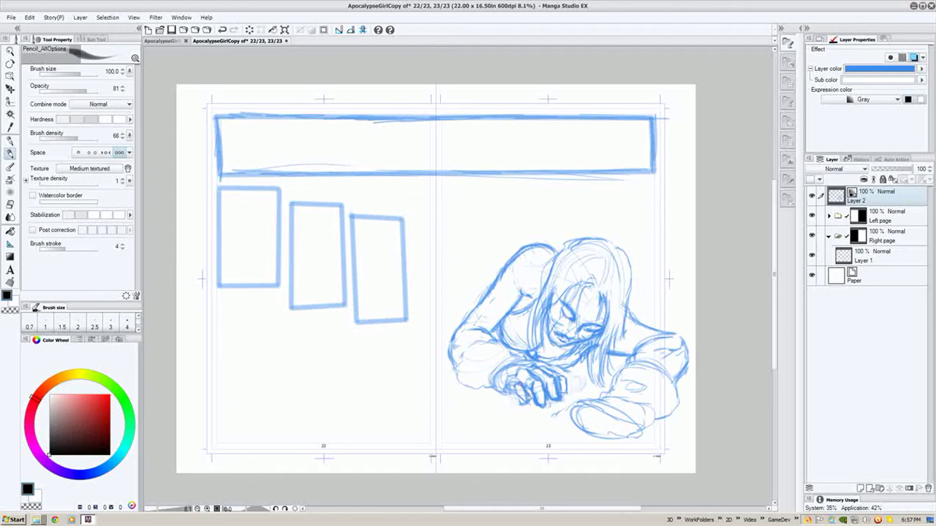
key(c)
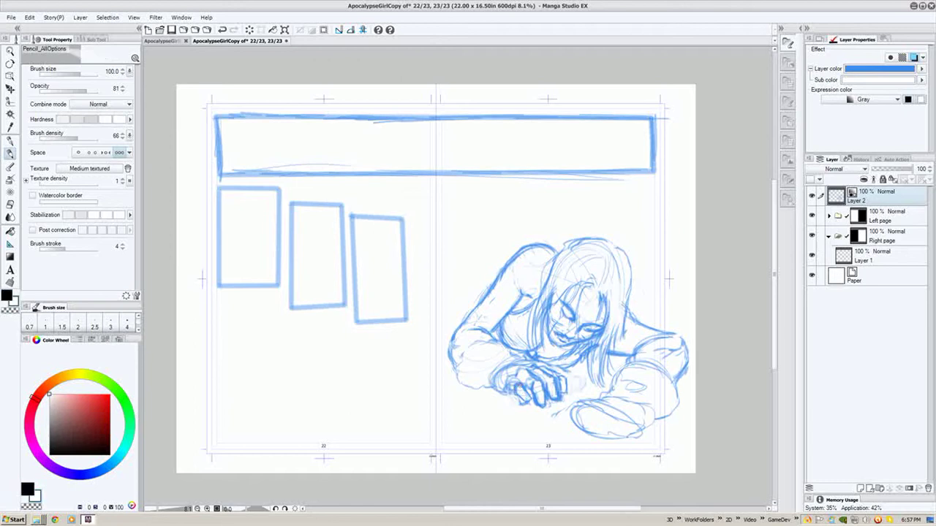
key(c)
drag(516, 389, 512, 379)
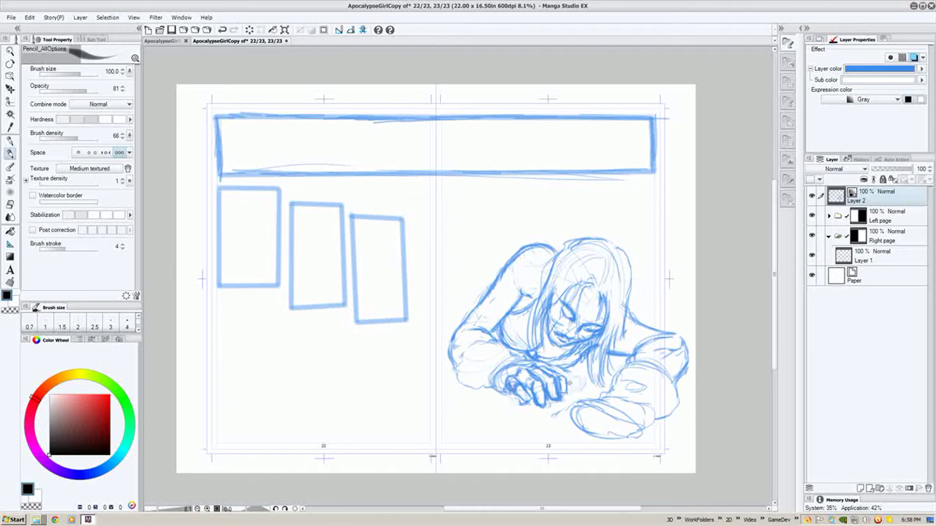
Step: Erase the near hand's fingers with the block eraser at size 400 and redraw them shorter with the pencil
key(e)
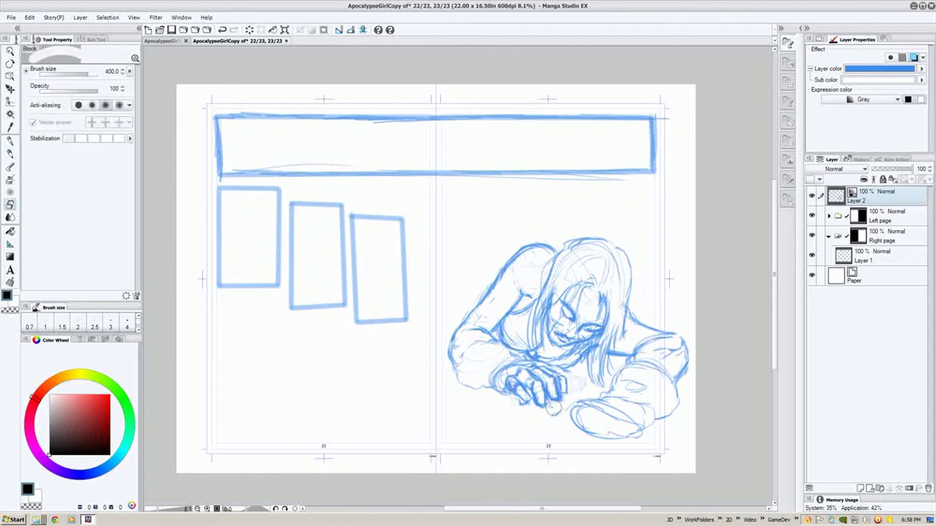
mouse_move(553, 409)
mouse_down()
mouse_move(566, 381)
mouse_move(541, 400)
mouse_up()
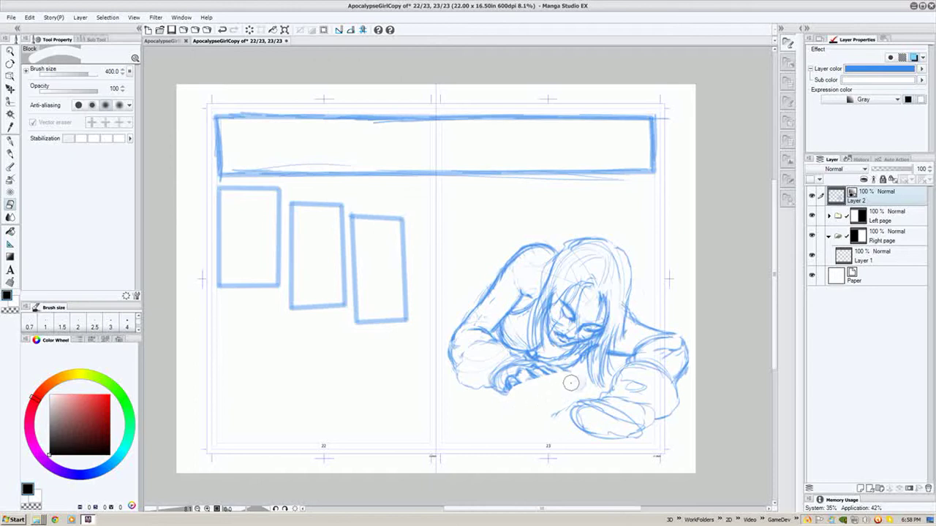
key(p)
key(p)
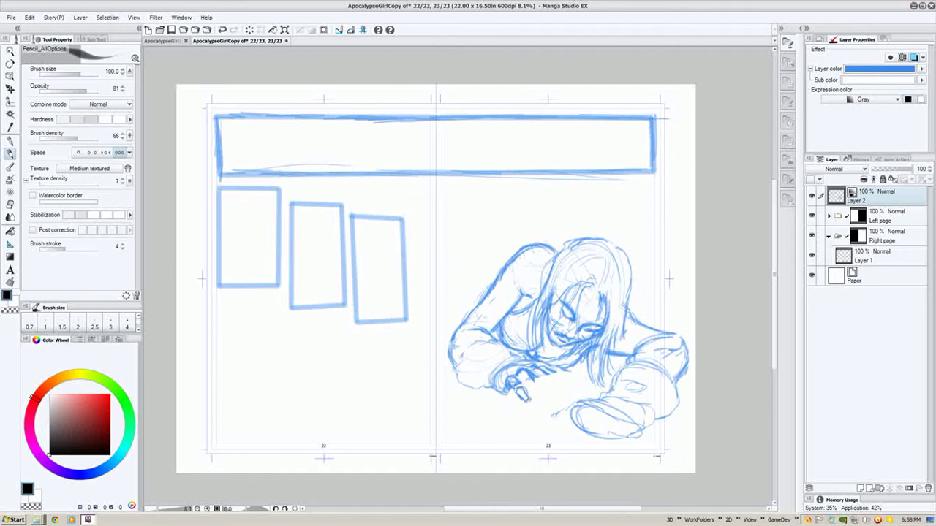
drag(528, 399, 522, 401)
drag(539, 389, 536, 402)
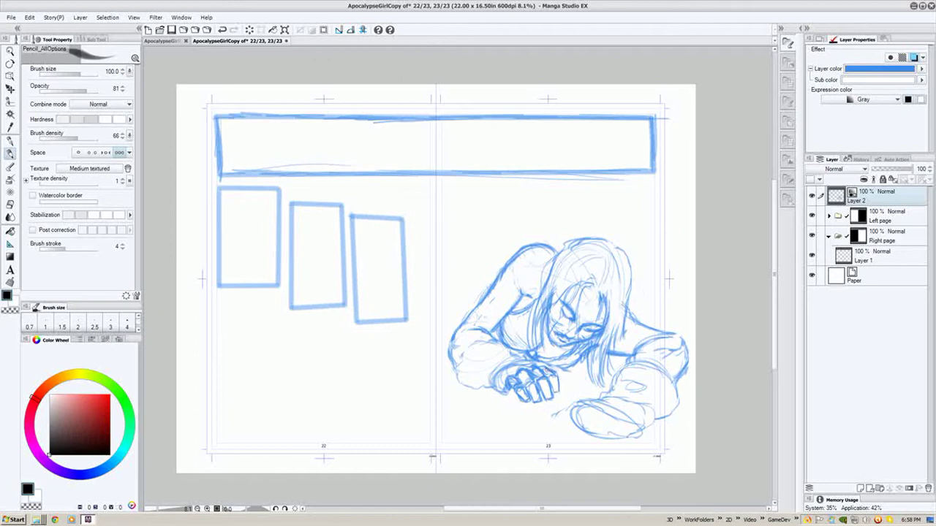
Step: Add the outermost finger with white touch-ups, and shade the near glove and forearm in black at brush size 120
key(x)
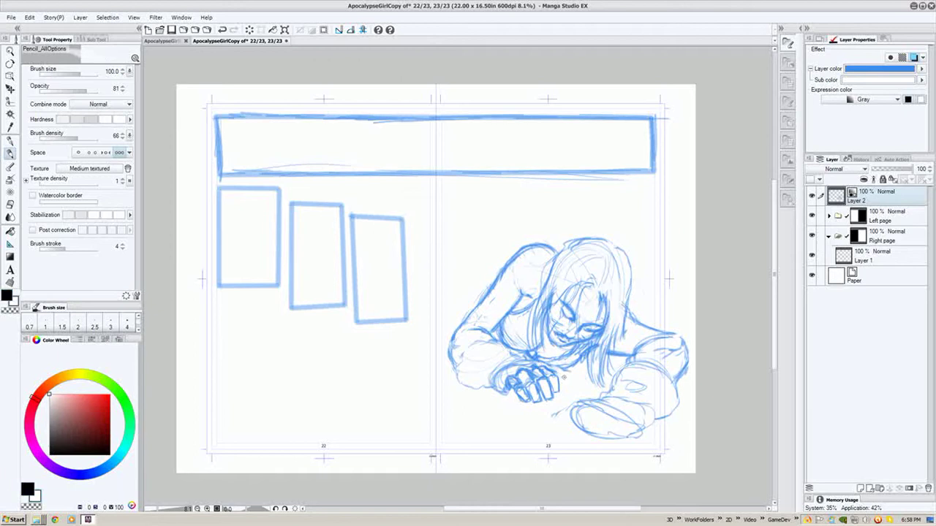
key(x)
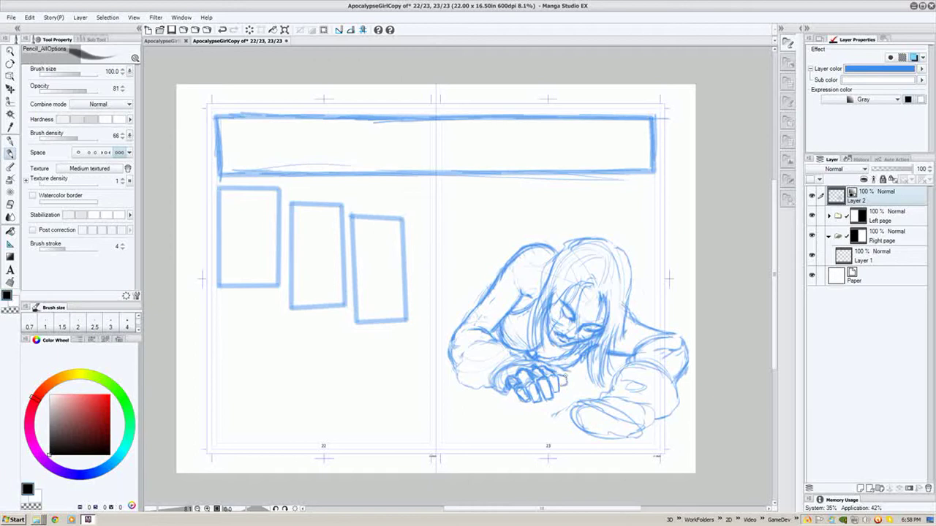
key(x)
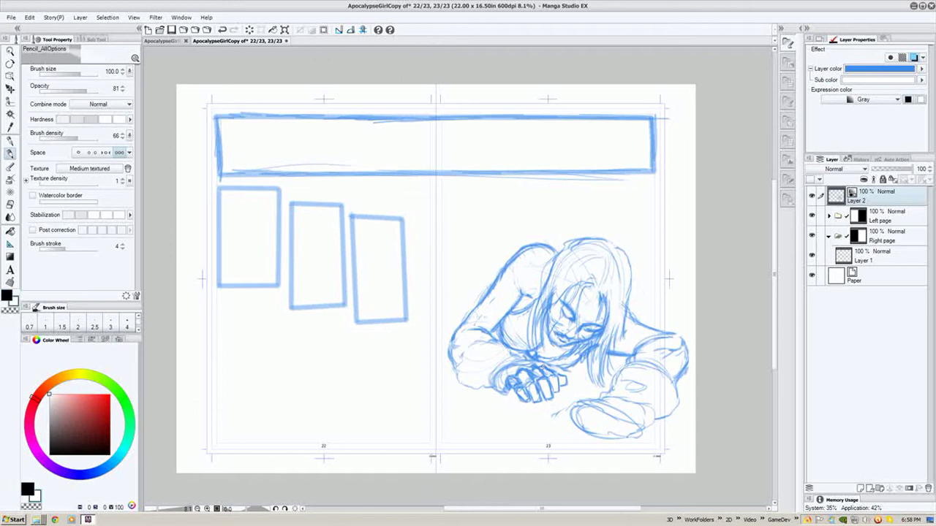
key(x)
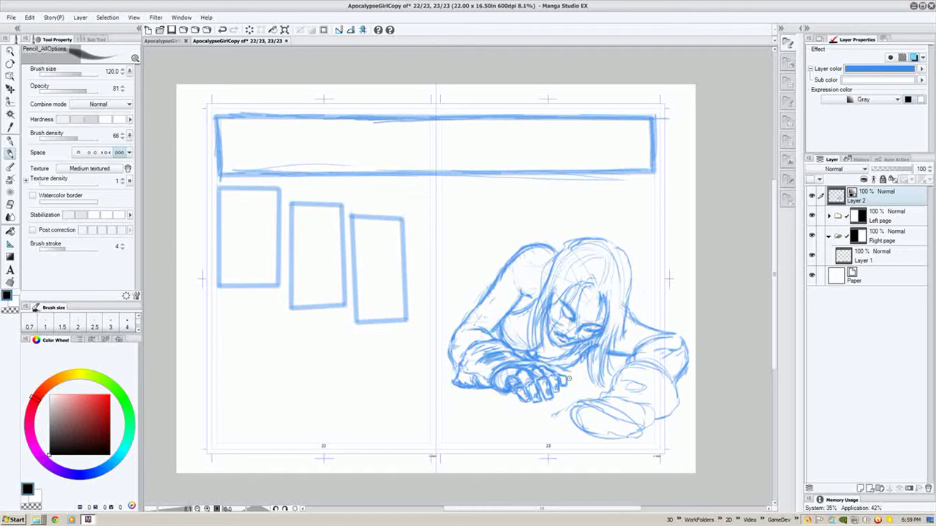
Step: Select the whole crouching figure with the Selection pen at brush size 2000 and move it up and inward on the spread
drag(592, 286, 616, 299)
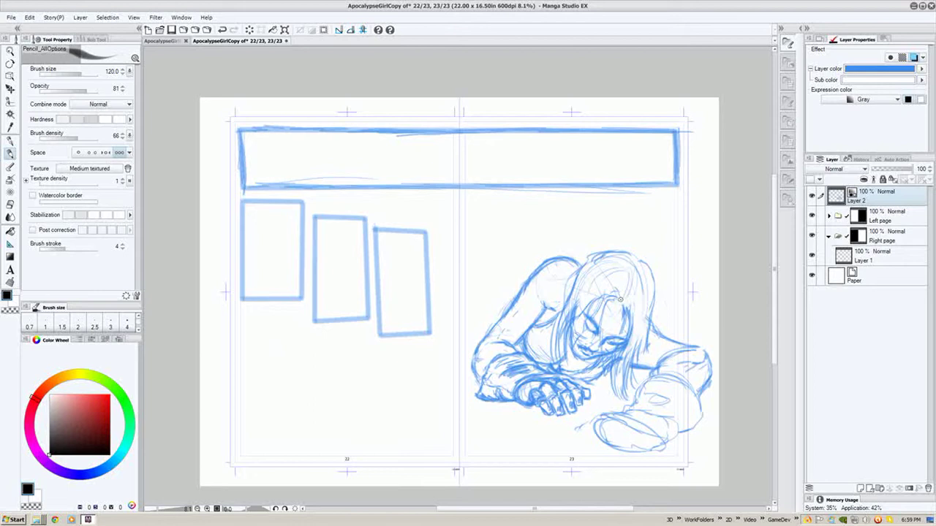
mouse_move(620, 300)
mouse_down()
mouse_move(598, 278)
mouse_move(617, 280)
mouse_move(596, 276)
mouse_move(620, 282)
mouse_move(599, 280)
mouse_up()
key(m)
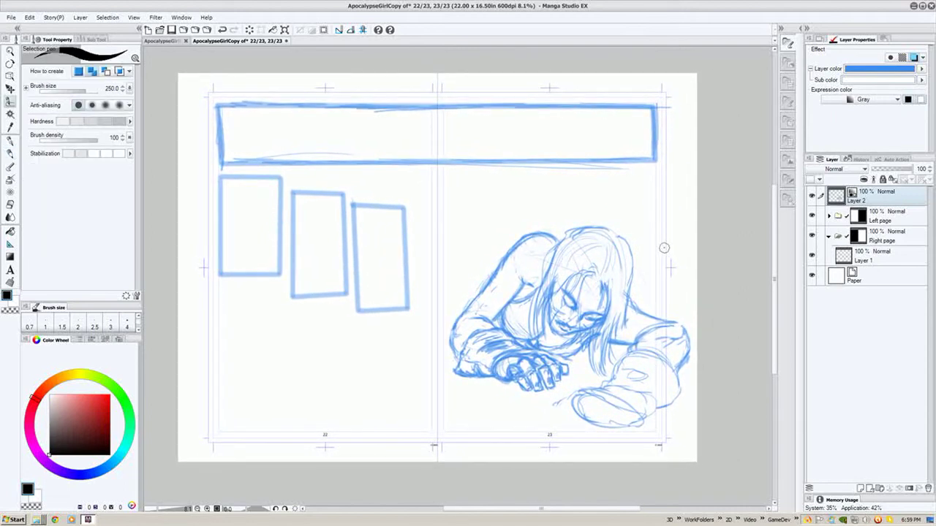
key(bracketright)
key(bracketright)
key(bracketright)
key(bracketright)
key(bracketright)
key(bracketright)
key(bracketright)
key(bracketright)
key(bracketright)
key(bracketright)
key(bracketright)
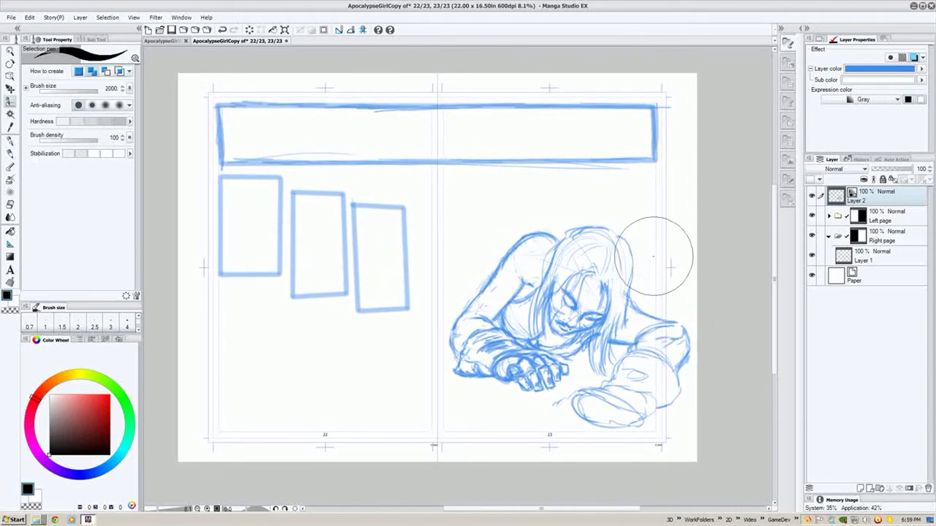
mouse_move(625, 242)
mouse_down()
mouse_move(477, 282)
mouse_move(462, 359)
mouse_move(583, 404)
mouse_move(670, 356)
mouse_move(660, 319)
mouse_move(582, 381)
mouse_move(629, 354)
mouse_move(610, 267)
mouse_move(550, 298)
mouse_move(552, 345)
mouse_up()
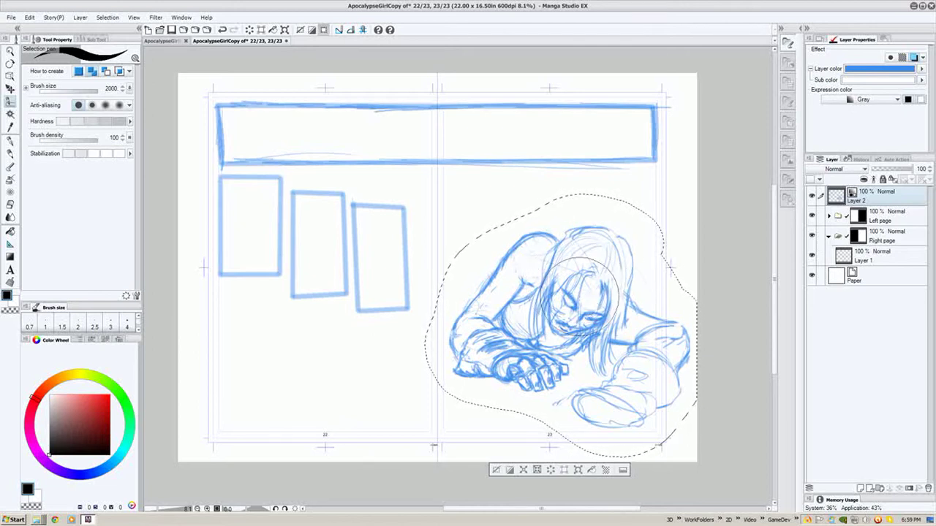
key(k)
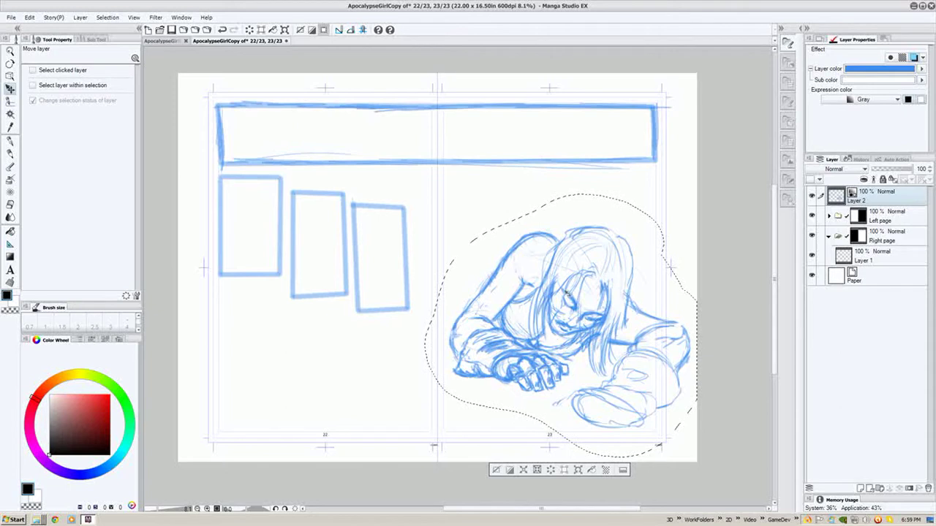
mouse_move(566, 291)
mouse_down()
mouse_move(553, 275)
mouse_move(555, 291)
mouse_up()
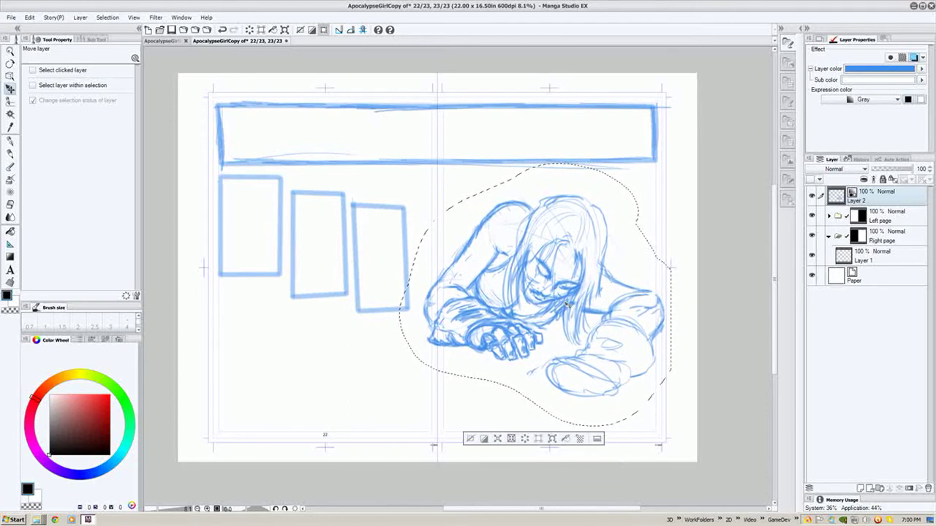
Step: Deselect the figure and sketch the near hand's knuckles and curled fingers with the pencil at brush size 120
key(ctrl+d)
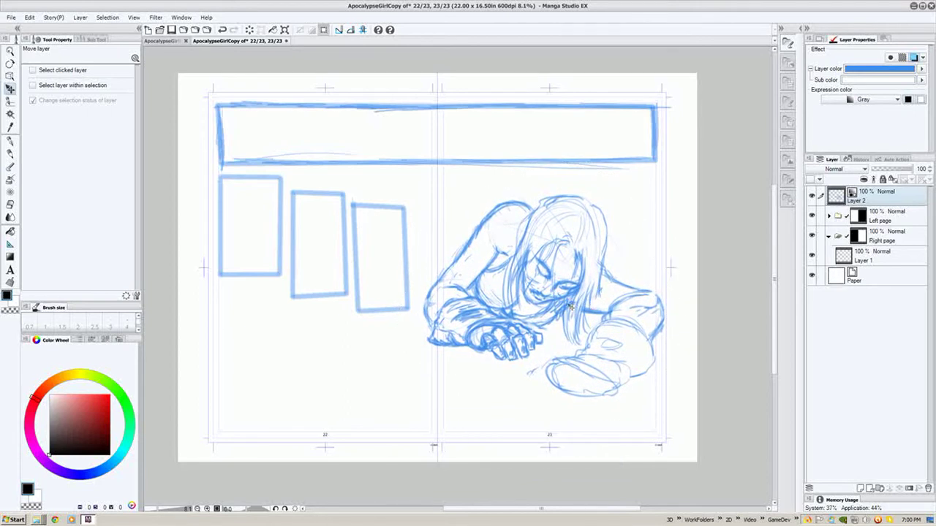
key(p)
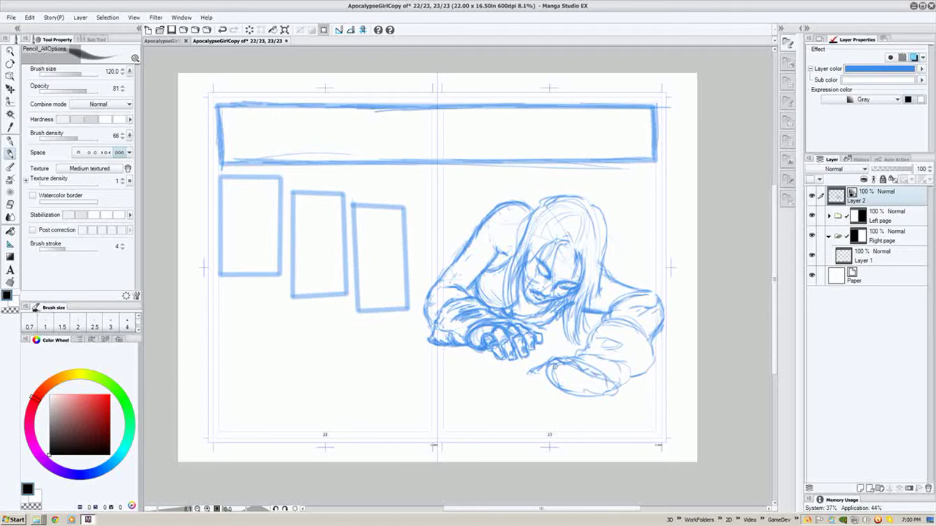
mouse_move(533, 369)
mouse_down()
mouse_move(533, 409)
mouse_move(567, 413)
mouse_move(595, 408)
mouse_move(585, 397)
mouse_move(600, 393)
mouse_move(589, 409)
mouse_move(596, 395)
mouse_move(587, 387)
mouse_move(577, 409)
mouse_move(586, 391)
mouse_move(595, 372)
mouse_up()
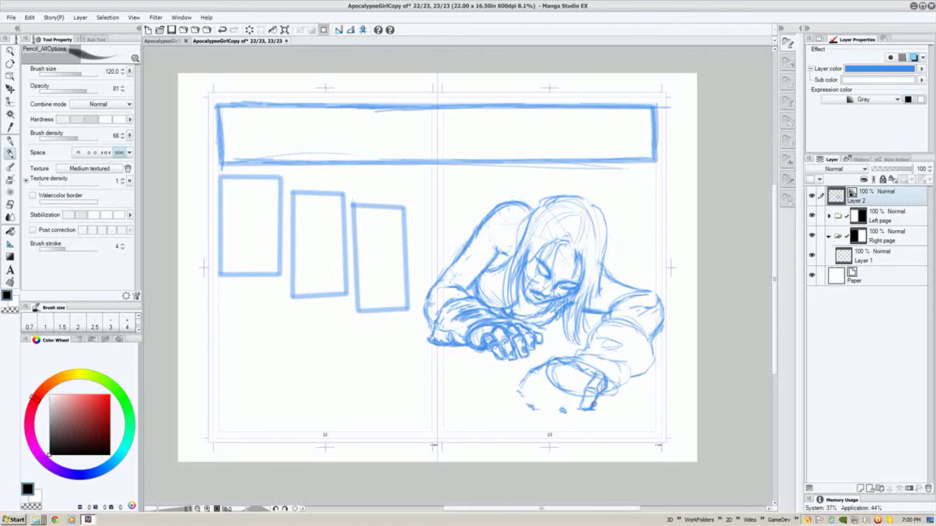
drag(580, 410, 584, 399)
drag(562, 411, 571, 381)
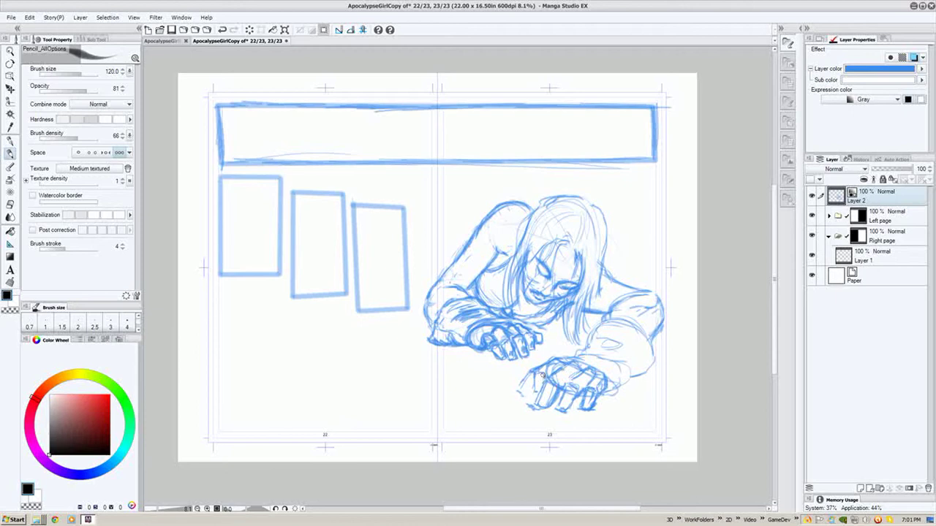
drag(543, 375, 533, 389)
Step: Clear the stray lines beside the near hand with transparent colour at size 200 and darken the hand's outlines in black at size 80
key(bracketright)
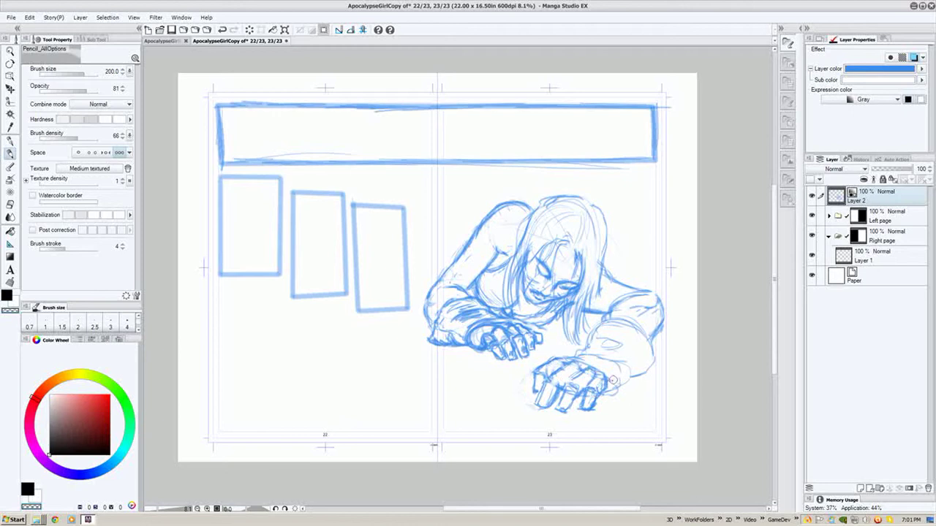
key(c)
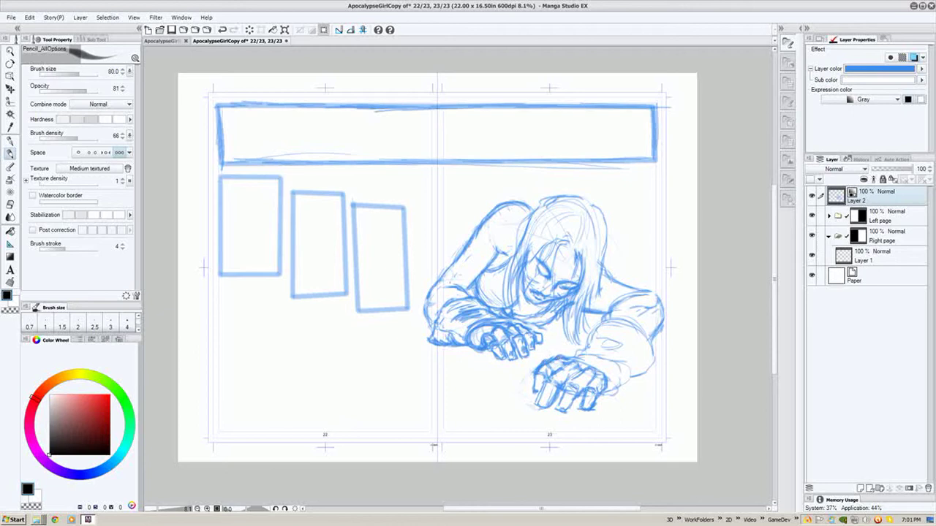
key(x)
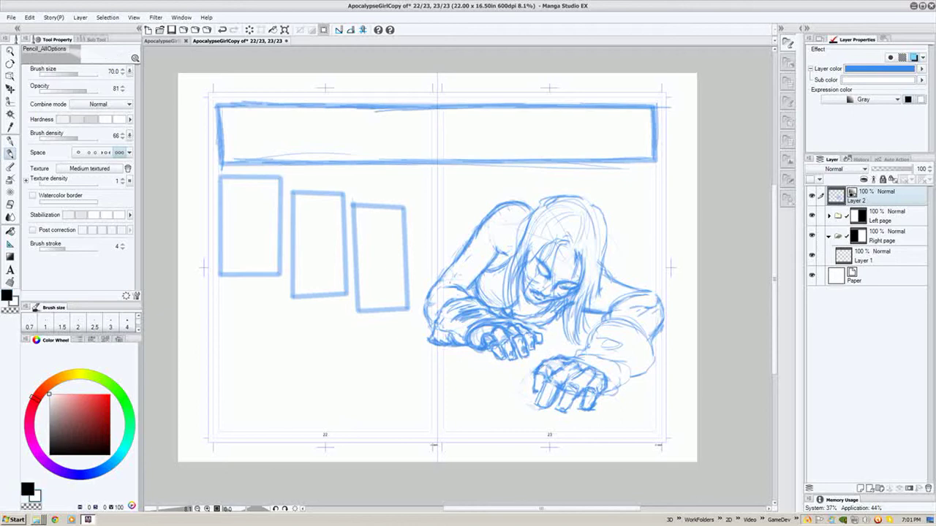
key(x)
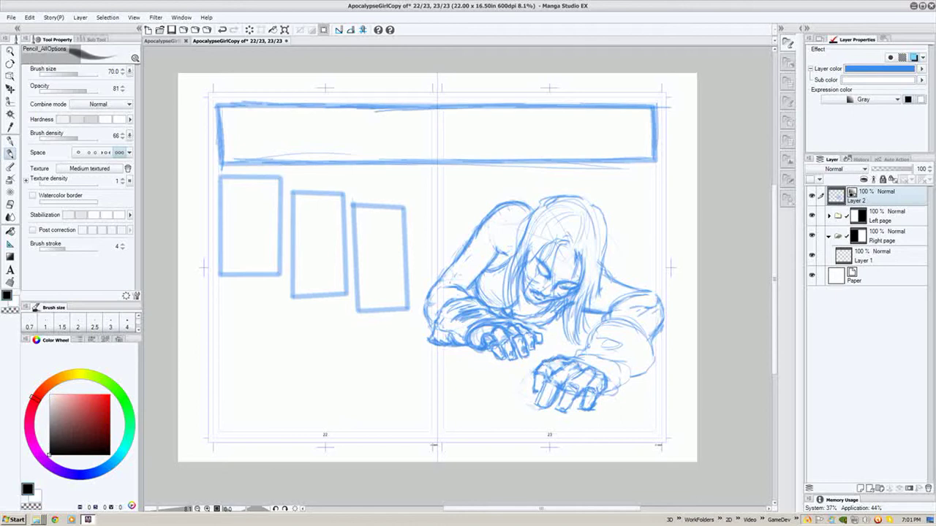
key(x)
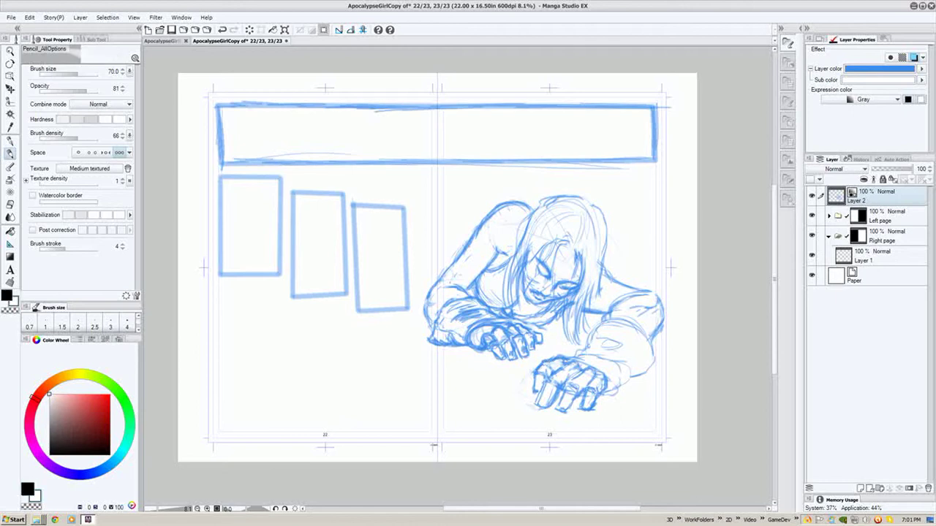
key(x)
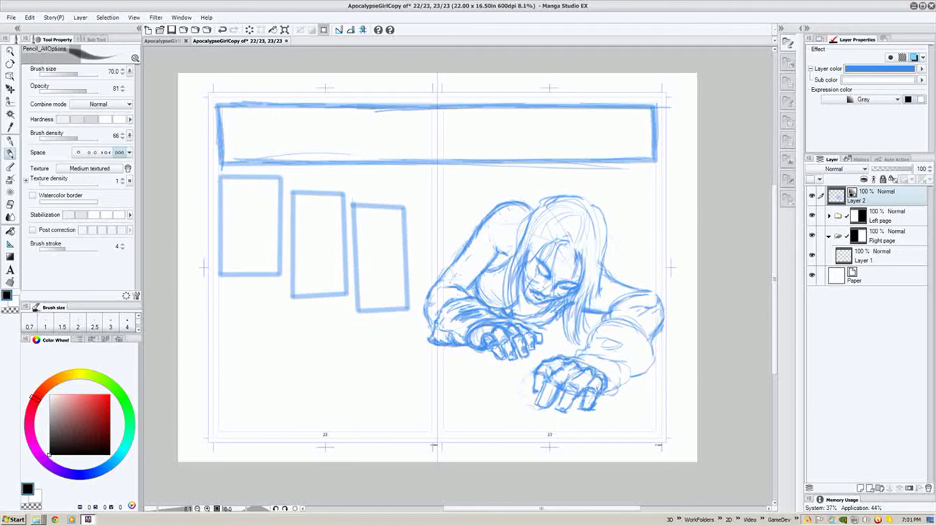
Step: Touch up the near wrist with white at brush size 150 and redraw the back of the hand and glove cuff in black at size 100
key(x)
key(bracketright)
key(bracketright)
key(bracketright)
key(bracketright)
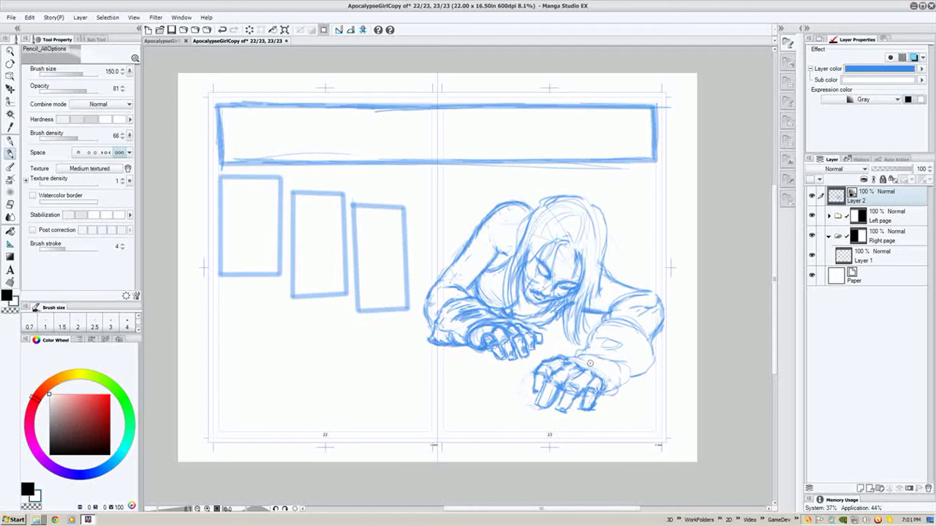
key(x)
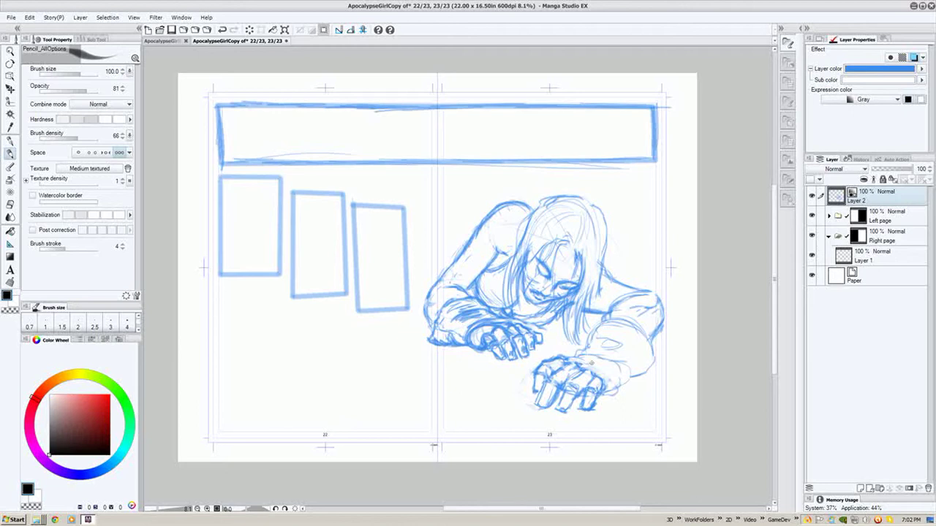
drag(590, 361, 573, 358)
mouse_move(606, 376)
mouse_down()
mouse_move(608, 386)
mouse_move(606, 363)
mouse_move(620, 382)
mouse_up()
mouse_move(630, 363)
mouse_down()
mouse_move(636, 358)
mouse_move(628, 379)
mouse_up()
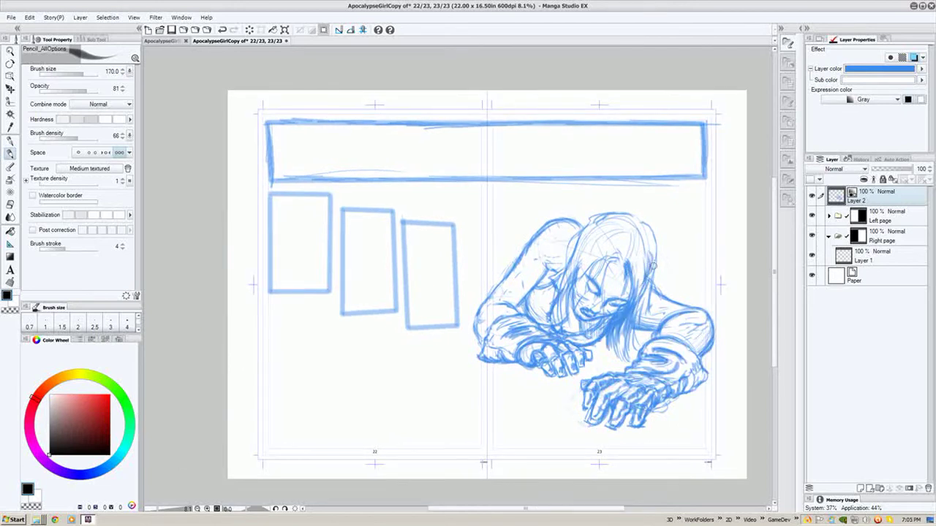
Step: Thicken the hair falling along the near-arm side of the face with pencil strokes at brush size 150
drag(649, 229, 650, 263)
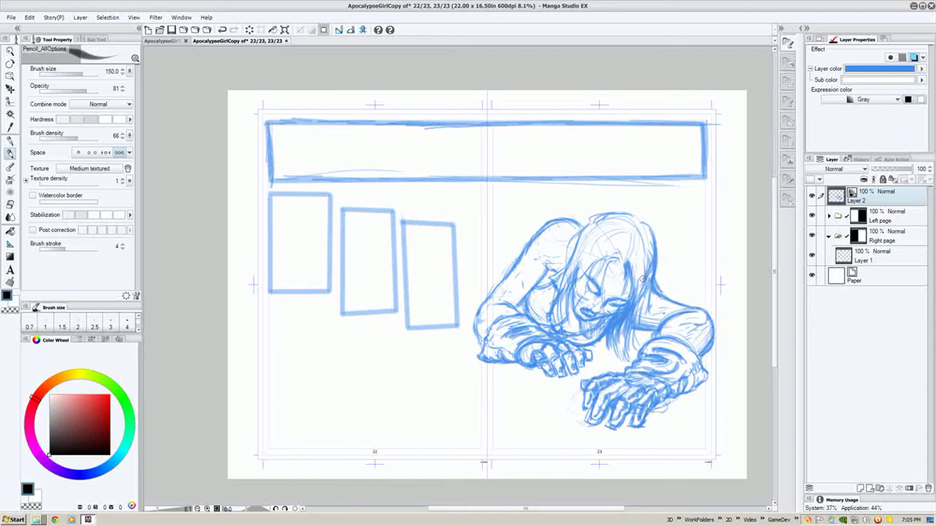
mouse_move(656, 269)
mouse_down()
mouse_move(664, 290)
mouse_move(649, 317)
mouse_up()
drag(650, 282, 633, 335)
mouse_move(642, 297)
mouse_down()
mouse_move(636, 325)
mouse_move(642, 247)
mouse_move(629, 341)
mouse_up()
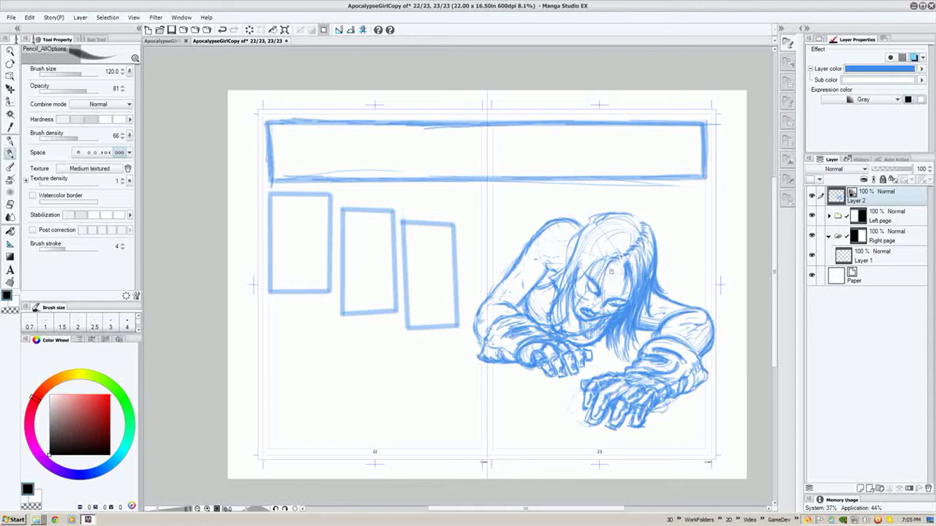
Step: Draw thin hair strands from the parting down over the forehead and eyes, reducing the brush size to 80
drag(613, 260, 601, 300)
key(bracketleft)
key(bracketleft)
drag(606, 264, 608, 303)
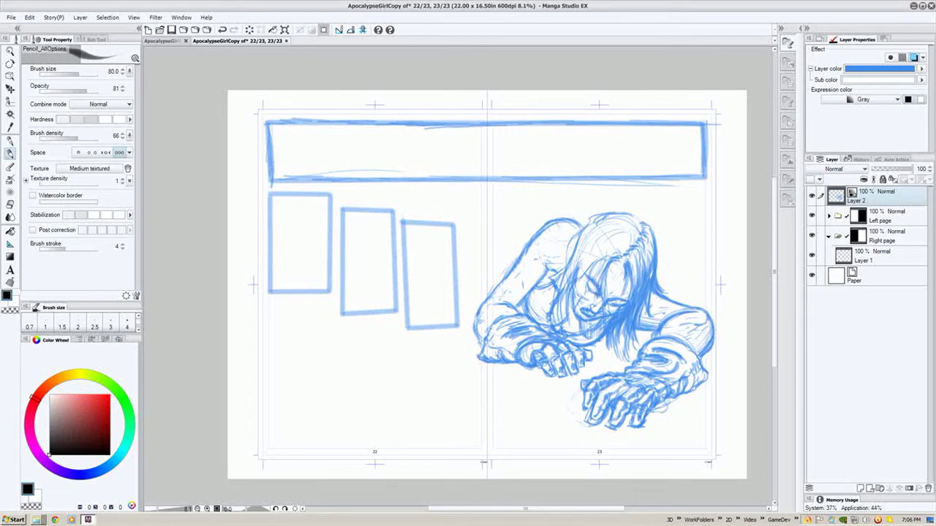
drag(613, 304, 606, 309)
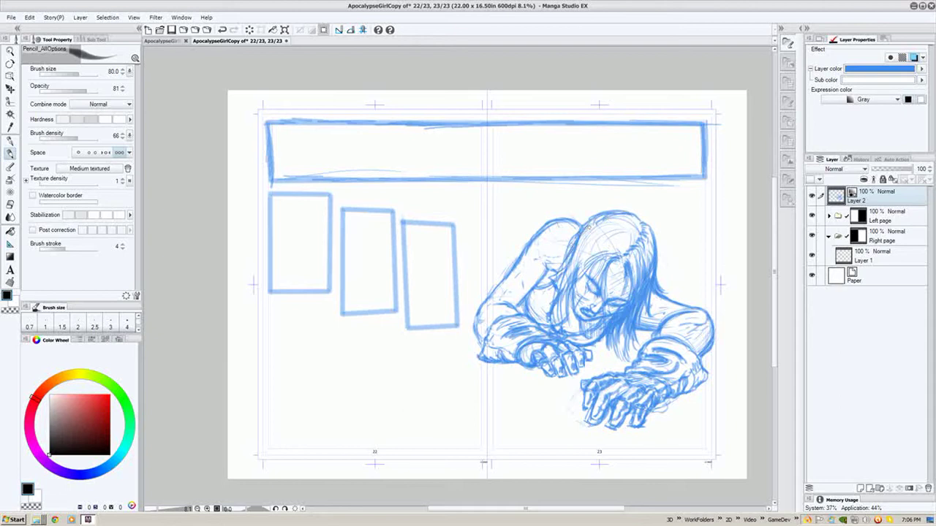
Step: Fill in the crown and the far side of the hair with long strokes at brush size 80
mouse_move(589, 228)
mouse_down()
mouse_move(582, 241)
mouse_move(618, 249)
mouse_move(591, 264)
mouse_move(585, 251)
mouse_move(607, 234)
mouse_move(599, 228)
mouse_move(587, 246)
mouse_move(582, 307)
mouse_up()
key(x)
key(x)
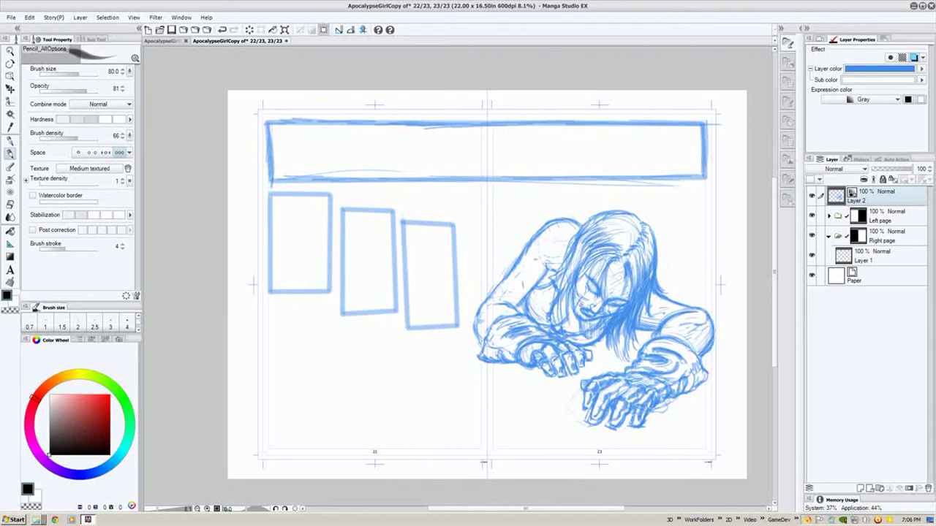
mouse_move(585, 263)
mouse_down()
mouse_move(578, 293)
mouse_move(569, 289)
mouse_move(569, 319)
mouse_up()
drag(582, 241, 565, 281)
mouse_move(630, 236)
mouse_down()
mouse_move(622, 243)
mouse_move(612, 211)
mouse_move(590, 221)
mouse_up()
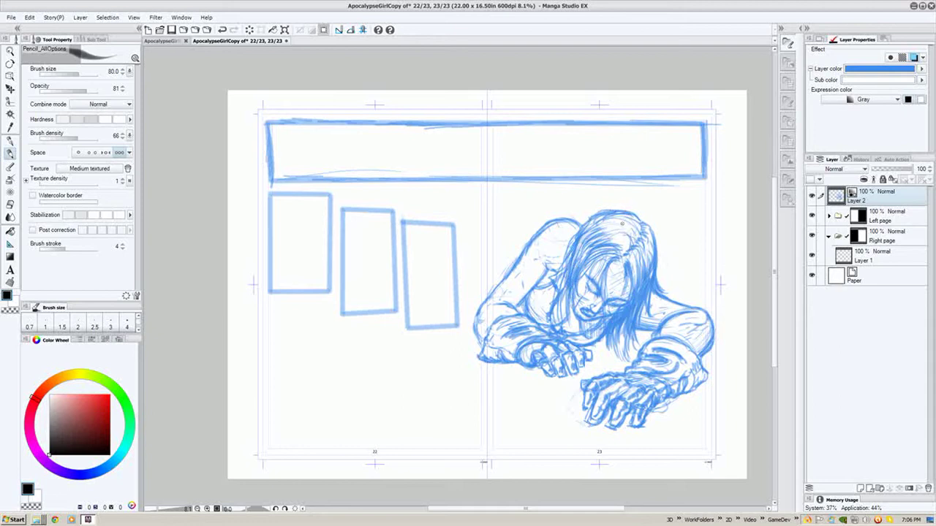
drag(635, 270, 637, 273)
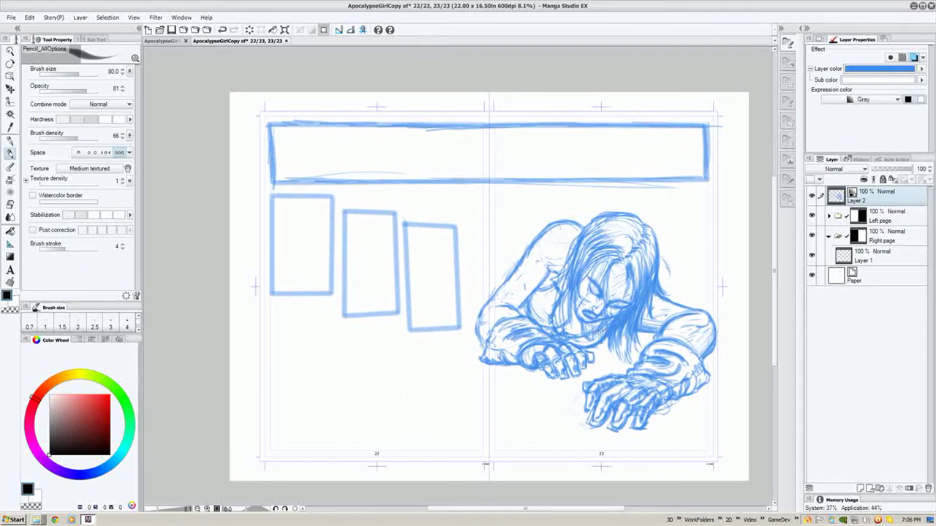
mouse_move(570, 312)
mouse_down()
mouse_move(574, 338)
mouse_move(601, 348)
mouse_up()
key(x)
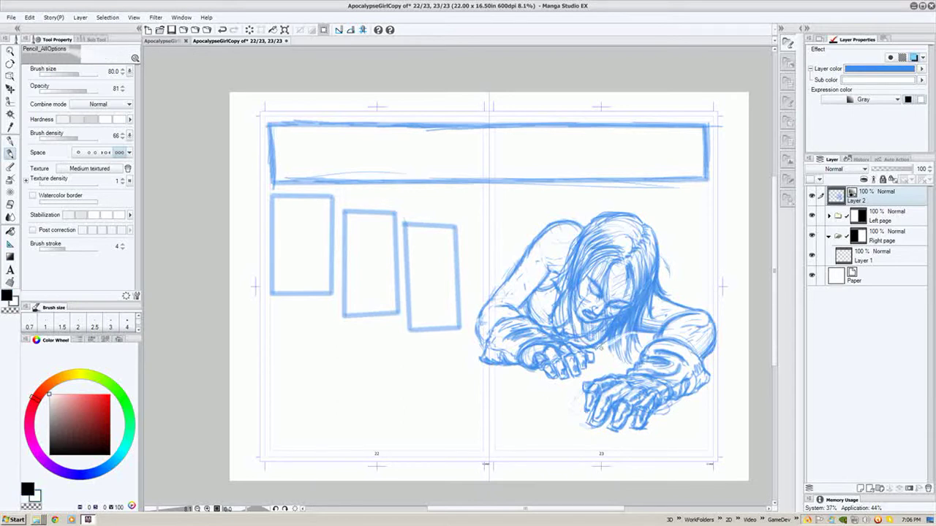
key(ctrl+z)
key(ctrl+z)
Step: Clear the hair ends and fingertips below the chin with white, enlarging the brush to size 150
mouse_move(611, 335)
mouse_down()
mouse_move(637, 321)
mouse_move(612, 337)
mouse_up()
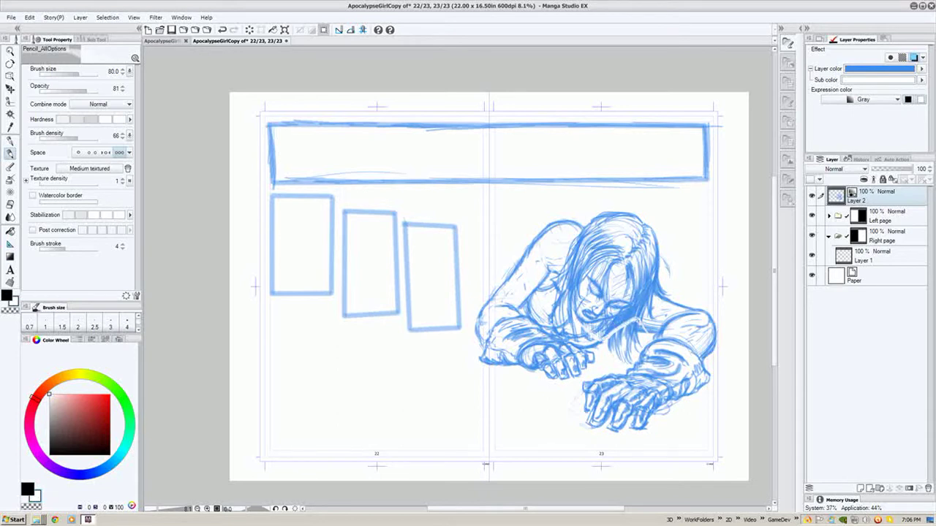
drag(635, 333, 650, 323)
key(])
mouse_move(600, 347)
mouse_down()
mouse_move(631, 326)
mouse_move(608, 341)
mouse_move(640, 332)
mouse_move(625, 356)
mouse_move(636, 333)
mouse_move(626, 329)
mouse_move(595, 351)
mouse_move(604, 351)
mouse_move(588, 351)
mouse_move(626, 361)
mouse_move(621, 335)
mouse_up()
key(e)
key(p)
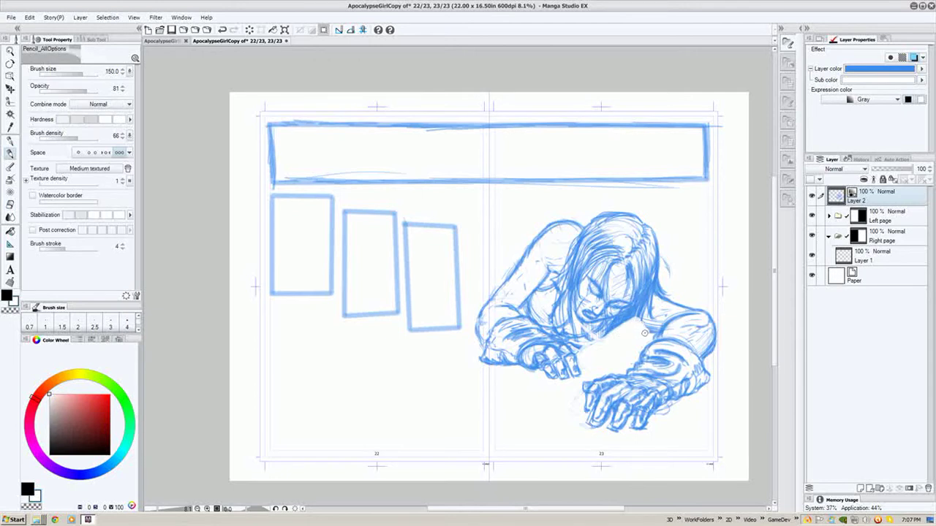
Step: Draw the edge lines below the chin and jaw in black with the pencil at brush size 100
key([)
key([)
drag(641, 321, 649, 335)
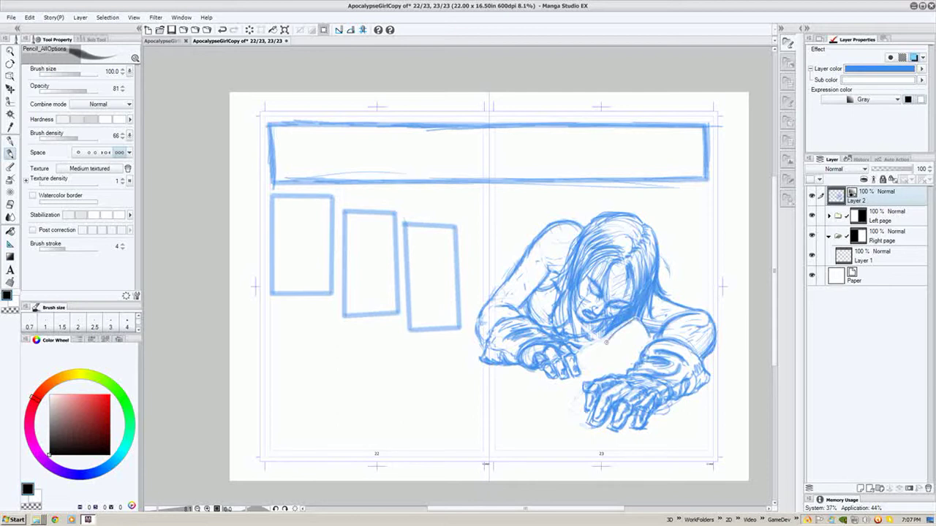
mouse_move(628, 320)
mouse_down()
mouse_move(615, 331)
mouse_move(650, 348)
mouse_up()
Step: Erase the shoulder lines beside the hair with the block eraser at size 120 and draw a ribbed hose there with the pencil at size 100
key(e)
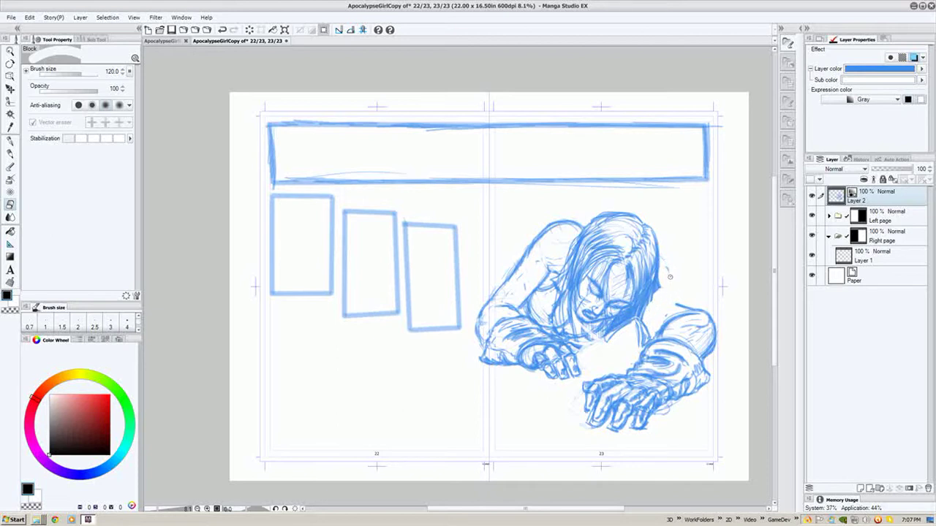
key(p)
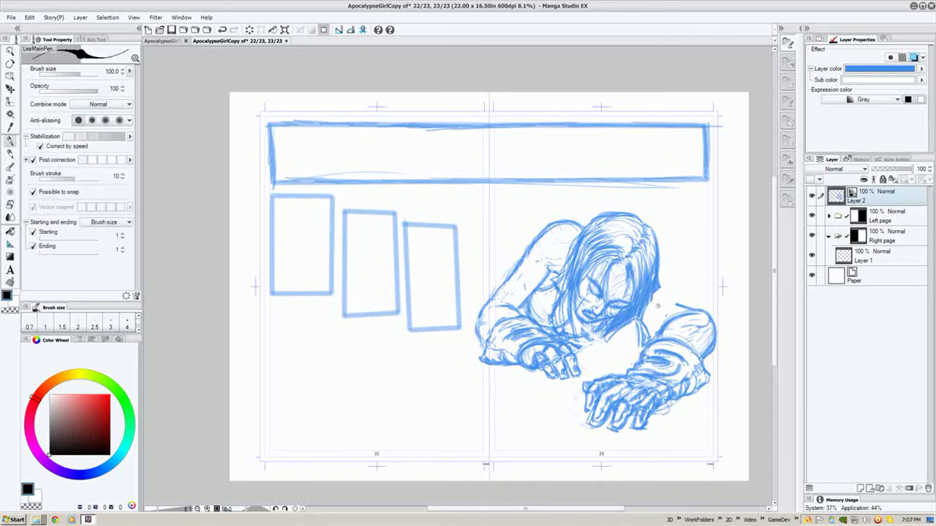
key(p)
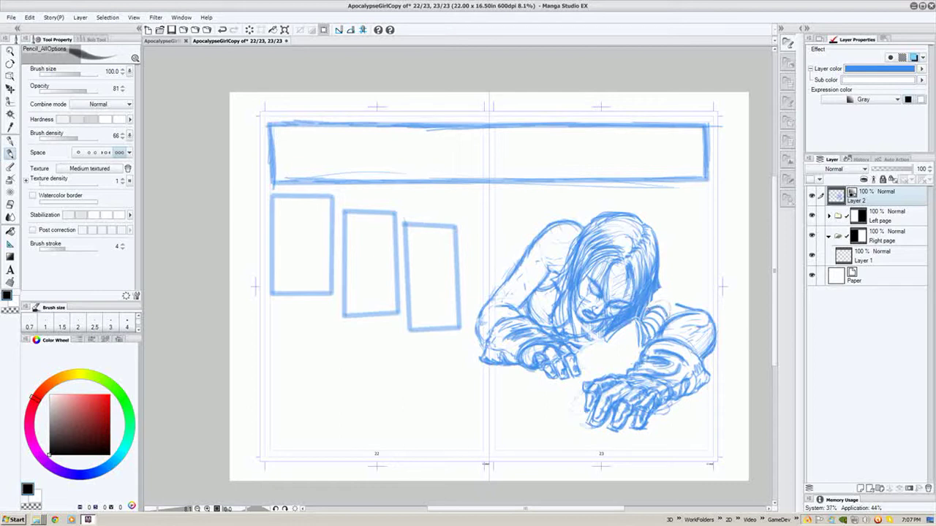
drag(665, 305, 672, 319)
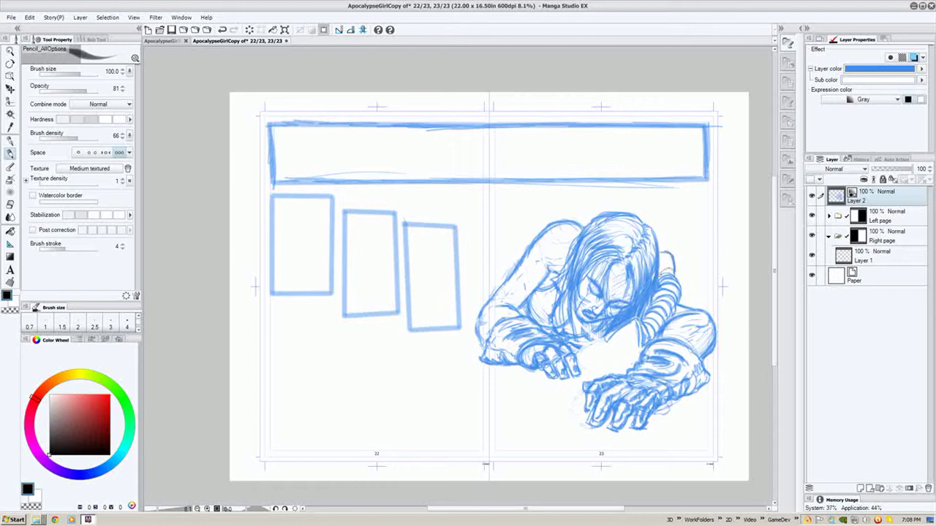
Step: Detail the hose's upper end in black at size 100 and clean up around it with white at size 150
key(x)
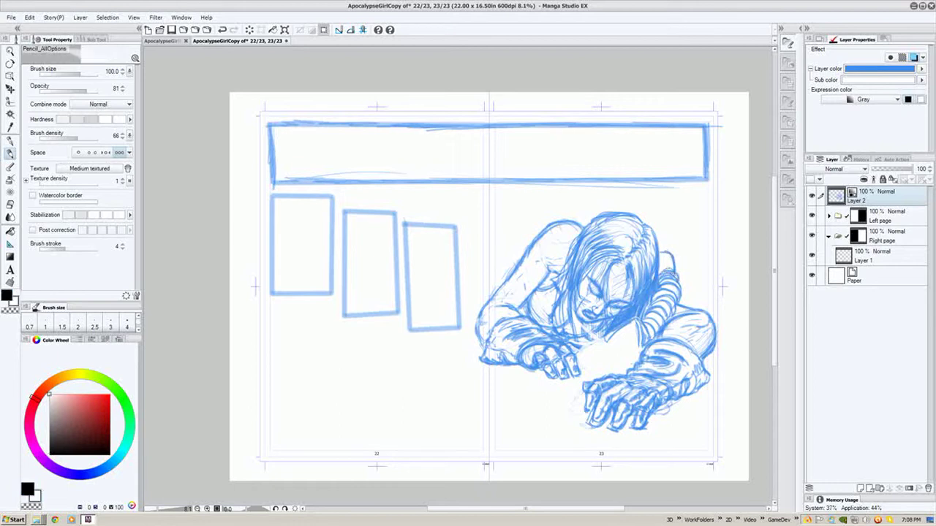
key(c)
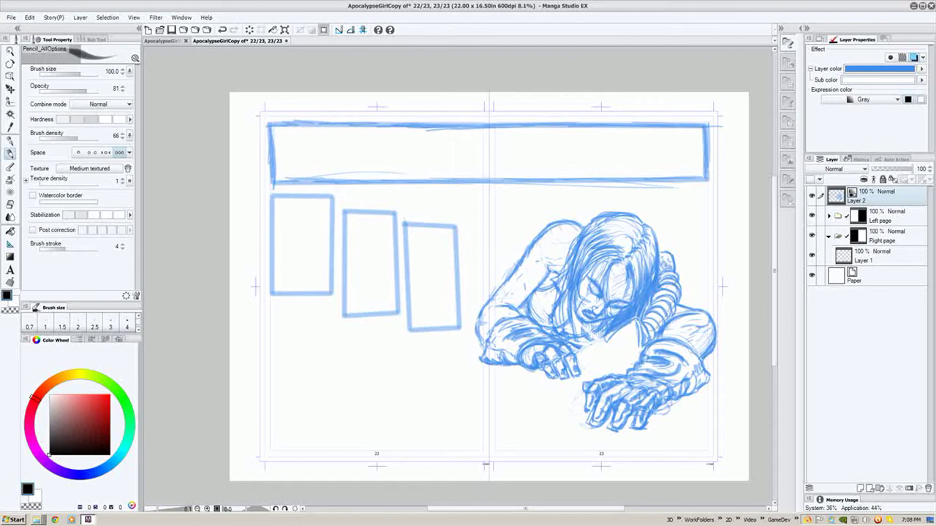
key(bracketright)
key(bracketright)
key(x)
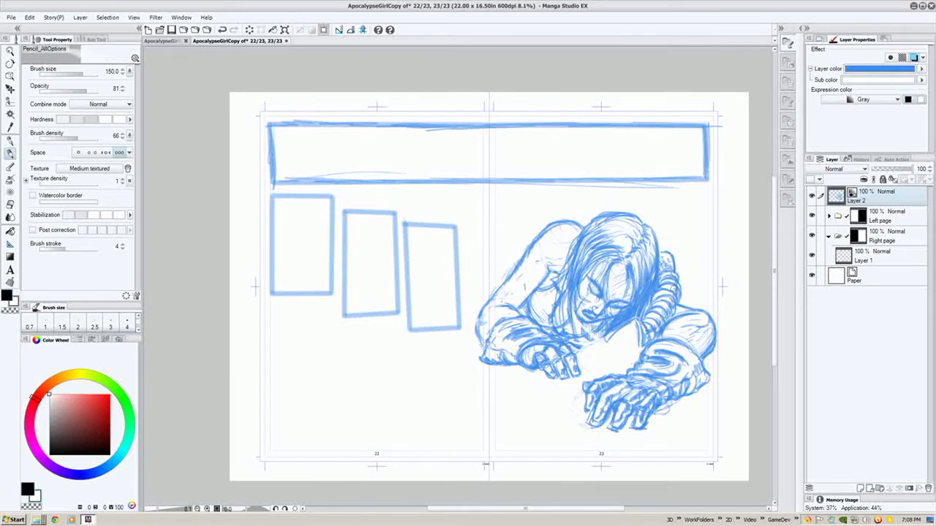
drag(686, 262, 679, 244)
key(x)
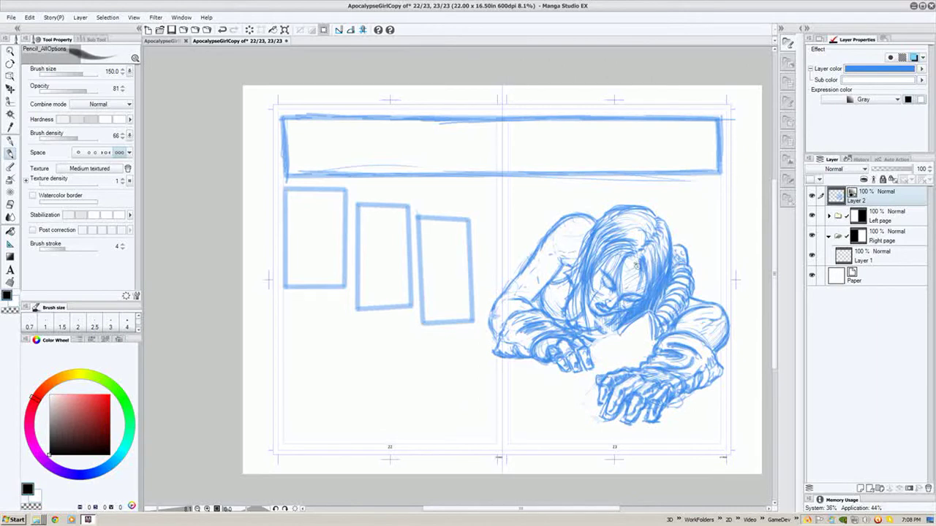
Step: Add dark hair strands over the forehead at brush size 100 and sketch the hose's round canister with ground shading under the arms
drag(635, 264, 638, 298)
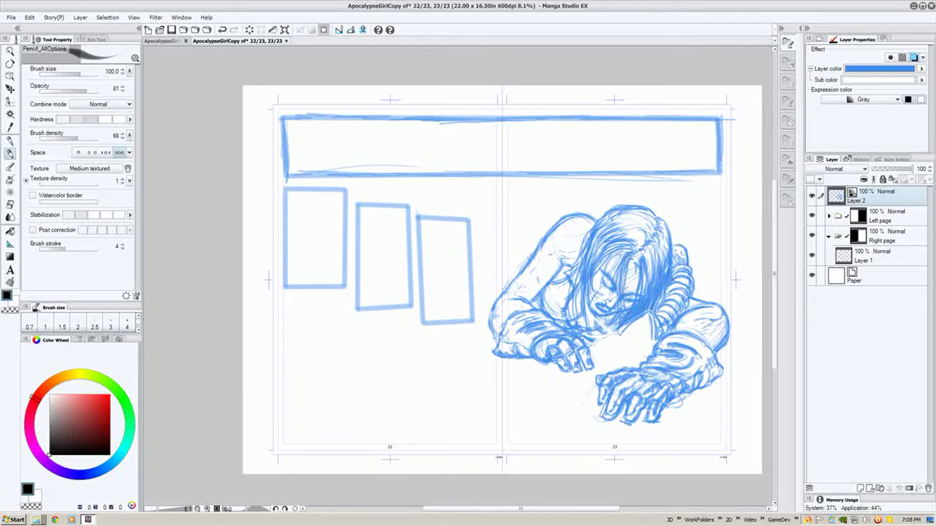
drag(635, 261, 636, 287)
key(shift+space)
mouse_move(626, 195)
mouse_down()
mouse_move(557, 179)
mouse_move(443, 205)
mouse_move(499, 339)
mouse_up()
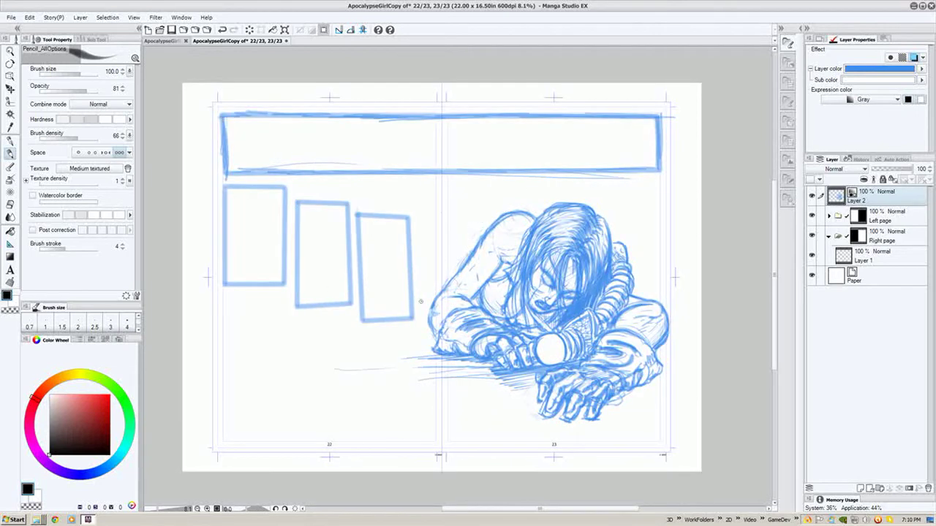
key(m)
drag(370, 302, 376, 311)
key(ctrl+z)
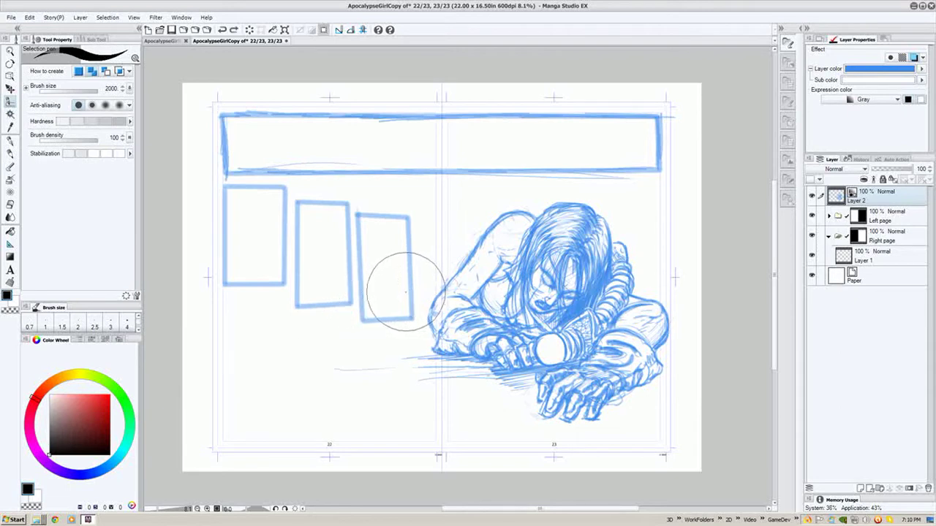
Step: Erase the three small upright panels on the left page with the block eraser enlarged to size 500
key(e)
mouse_move(350, 219)
mouse_down()
mouse_move(392, 217)
mouse_move(359, 217)
mouse_move(392, 209)
mouse_move(408, 253)
mouse_move(408, 318)
mouse_move(362, 308)
mouse_move(365, 248)
mouse_move(345, 254)
mouse_move(312, 215)
mouse_move(271, 199)
mouse_move(223, 196)
mouse_move(251, 191)
mouse_move(255, 200)
mouse_move(208, 226)
mouse_move(299, 212)
mouse_move(248, 242)
mouse_move(274, 243)
mouse_move(290, 281)
mouse_move(274, 307)
mouse_move(344, 302)
mouse_move(217, 259)
mouse_up()
key(bracketright)
key(bracketright)
key(bracketright)
key(bracketright)
key(bracketright)
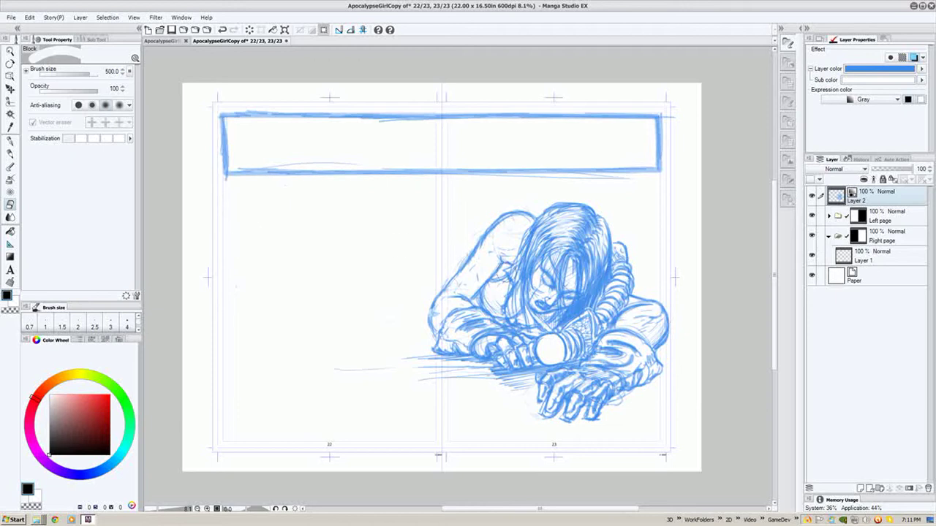
Step: Select the whole crouching figure with the selection pen at size 2000 and move it slightly down and right
key(m)
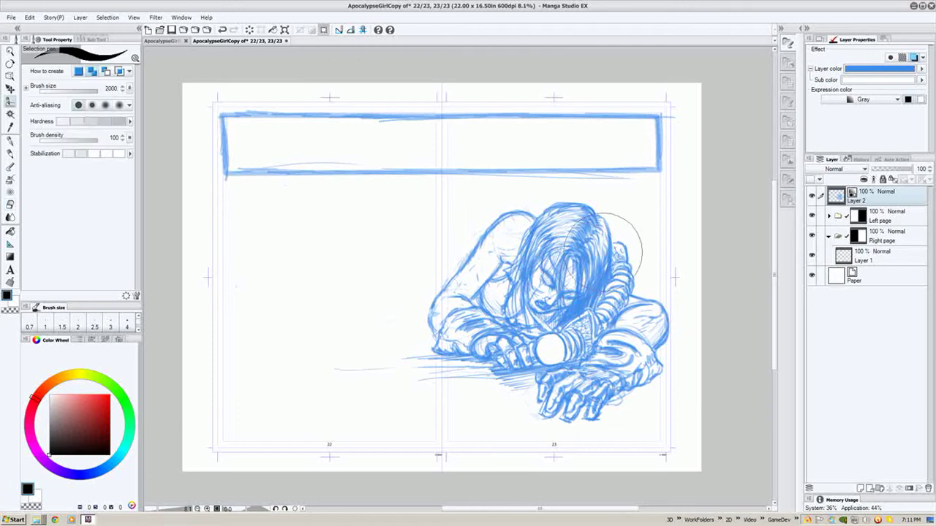
mouse_move(605, 248)
mouse_down()
mouse_move(607, 226)
mouse_move(478, 234)
mouse_move(398, 292)
mouse_move(348, 355)
mouse_move(590, 395)
mouse_move(648, 400)
mouse_move(674, 390)
mouse_move(669, 273)
mouse_move(633, 244)
mouse_move(654, 292)
mouse_move(658, 335)
mouse_move(643, 365)
mouse_move(486, 269)
mouse_move(544, 255)
mouse_move(653, 326)
mouse_up()
key(k)
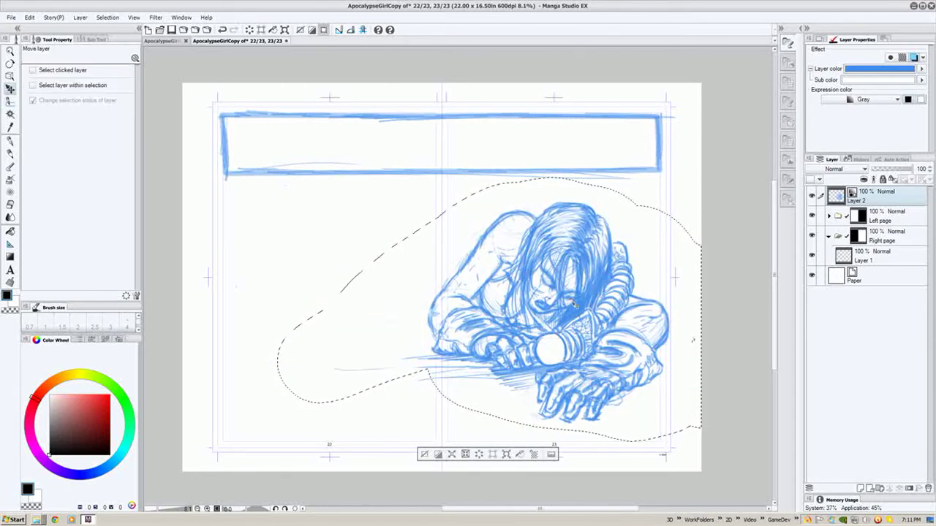
mouse_move(577, 310)
mouse_down()
mouse_move(583, 319)
mouse_move(581, 291)
mouse_move(581, 317)
mouse_move(582, 305)
mouse_up()
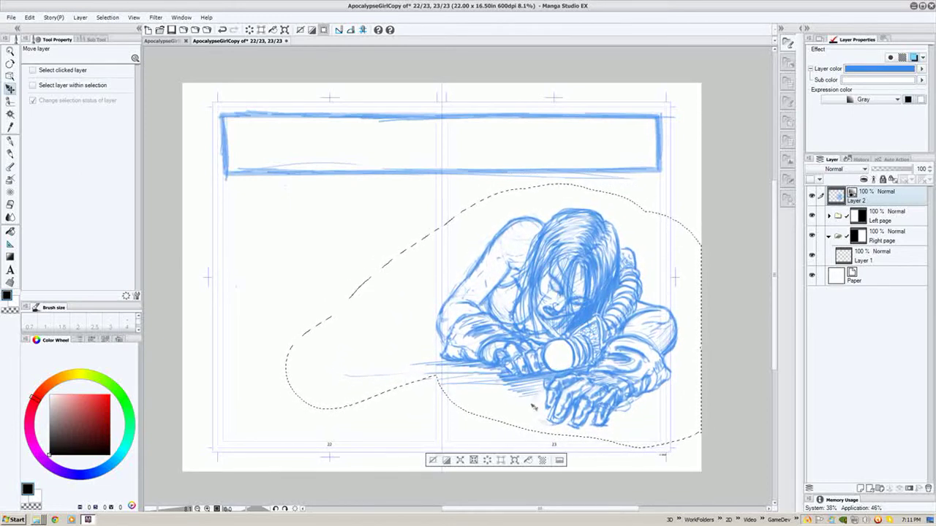
click(514, 460)
drag(286, 181, 260, 189)
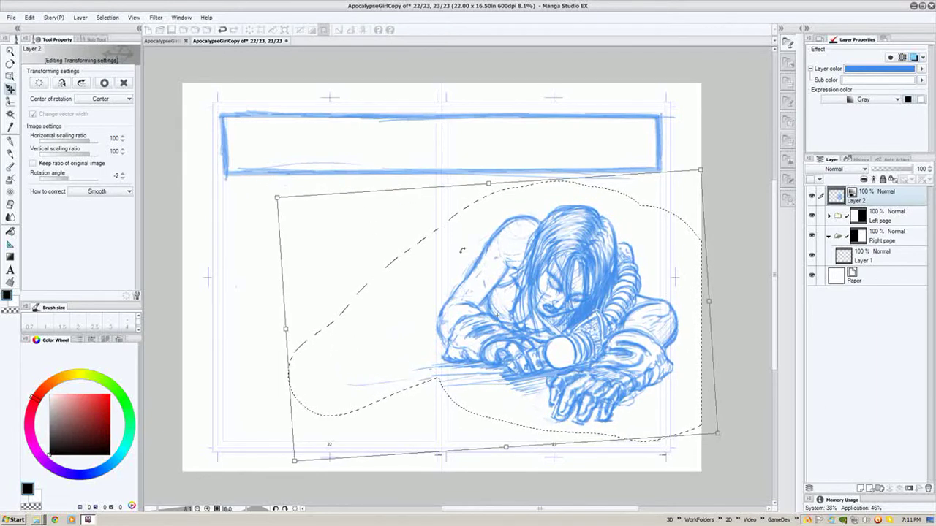
key(Return)
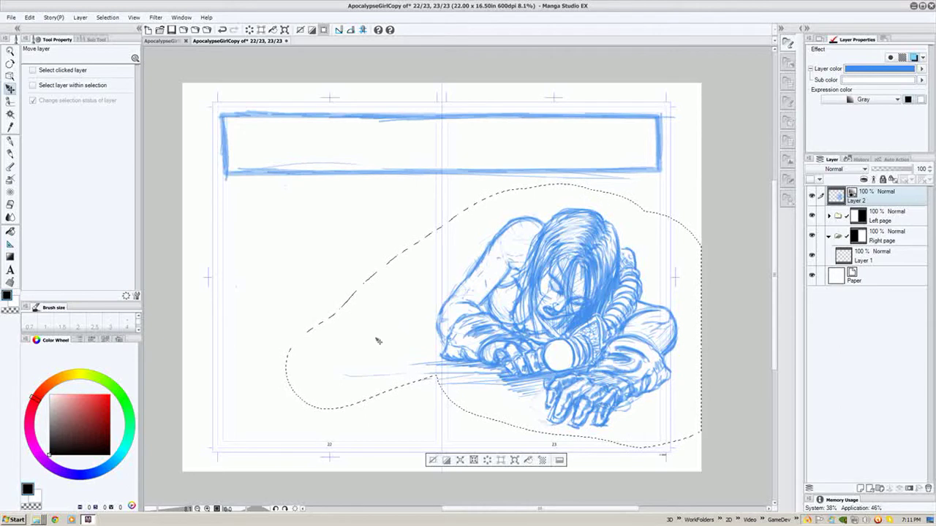
Step: Deselect the figure and sketch the hip, thigh and knee outline onto the left page with the pencil at size 100
key(ctrl+d)
key(p)
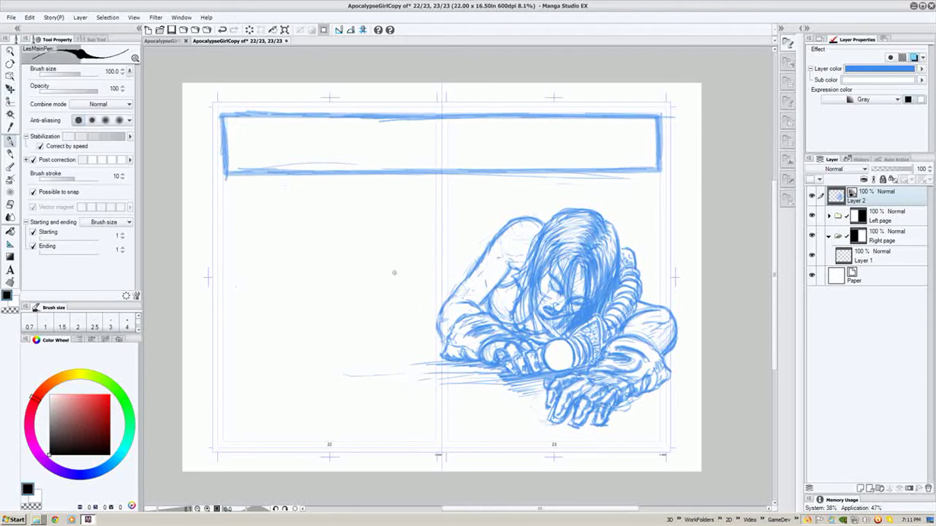
key(p)
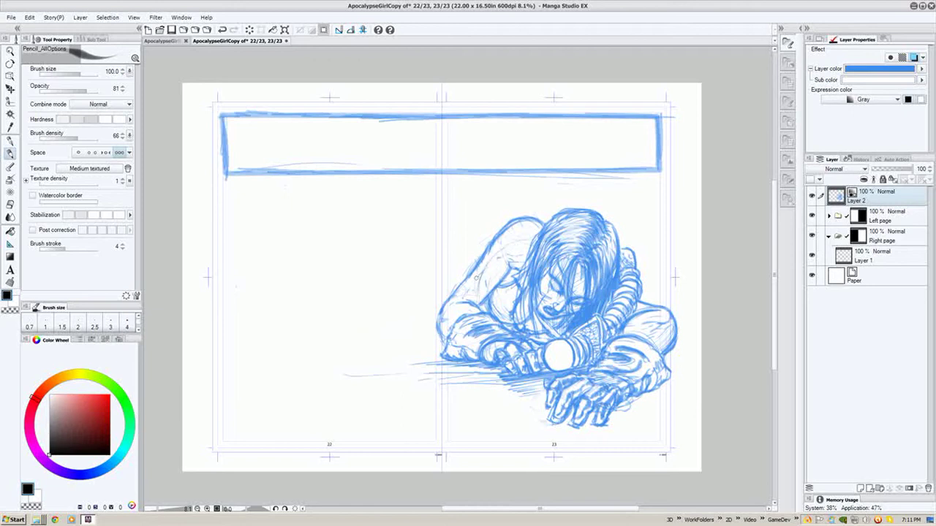
mouse_move(463, 260)
mouse_down()
mouse_move(403, 279)
mouse_move(445, 266)
mouse_move(374, 317)
mouse_up()
mouse_move(346, 373)
mouse_down()
mouse_move(428, 342)
mouse_move(361, 382)
mouse_move(340, 368)
mouse_move(371, 316)
mouse_move(434, 264)
mouse_move(467, 259)
mouse_up()
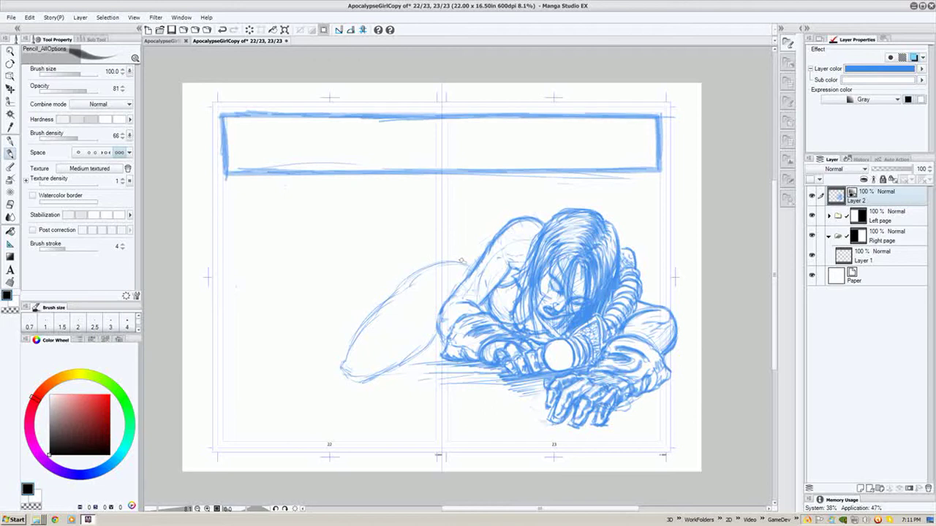
mouse_move(394, 294)
mouse_down()
mouse_move(453, 259)
mouse_move(390, 303)
mouse_move(382, 299)
mouse_move(347, 349)
mouse_move(340, 373)
mouse_move(364, 386)
mouse_up()
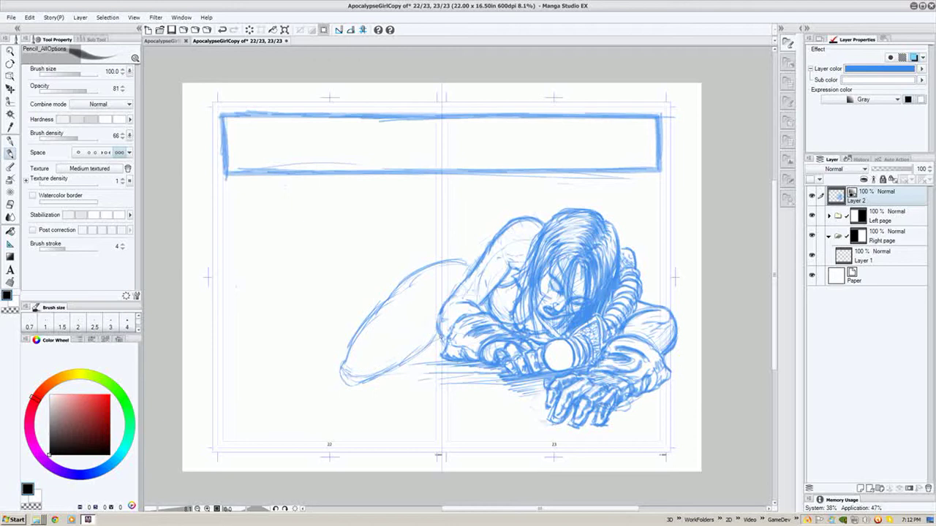
Step: Strengthen the thigh's underside and draw ground shadow lines between the knee and the forearms
drag(414, 363, 365, 381)
drag(442, 363, 412, 360)
drag(508, 333, 535, 334)
drag(452, 362, 432, 360)
Step: Sketch the lower leg and foot behind the knee with light thigh contours, and tidy the toe edge with white
mouse_move(473, 365)
mouse_down()
mouse_move(402, 384)
mouse_move(457, 371)
mouse_move(429, 365)
mouse_move(383, 382)
mouse_move(366, 337)
mouse_move(380, 337)
mouse_move(357, 356)
mouse_move(370, 353)
mouse_move(357, 342)
mouse_move(368, 351)
mouse_move(366, 334)
mouse_move(315, 354)
mouse_up()
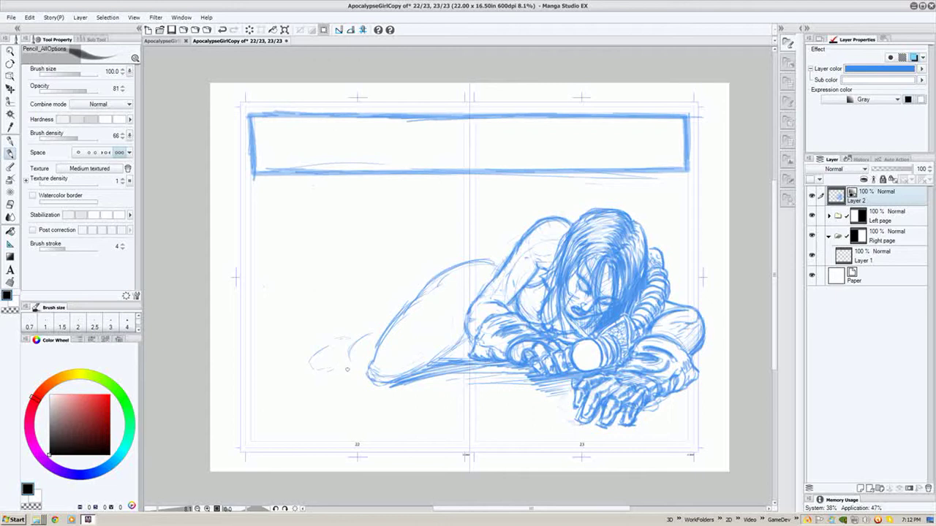
mouse_move(341, 369)
mouse_down()
mouse_move(317, 370)
mouse_move(312, 360)
mouse_move(354, 334)
mouse_move(363, 334)
mouse_move(345, 344)
mouse_move(383, 330)
mouse_move(346, 345)
mouse_move(317, 373)
mouse_move(369, 383)
mouse_move(314, 376)
mouse_up()
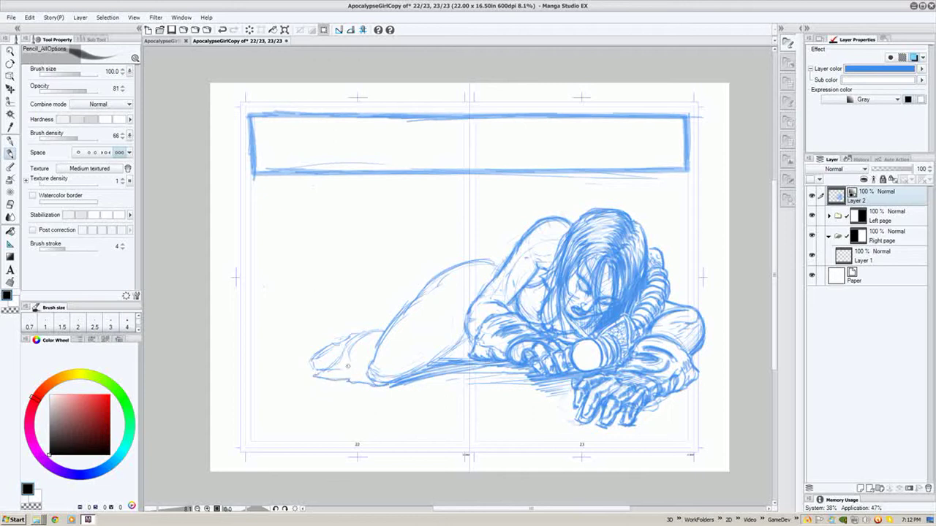
drag(545, 368, 557, 361)
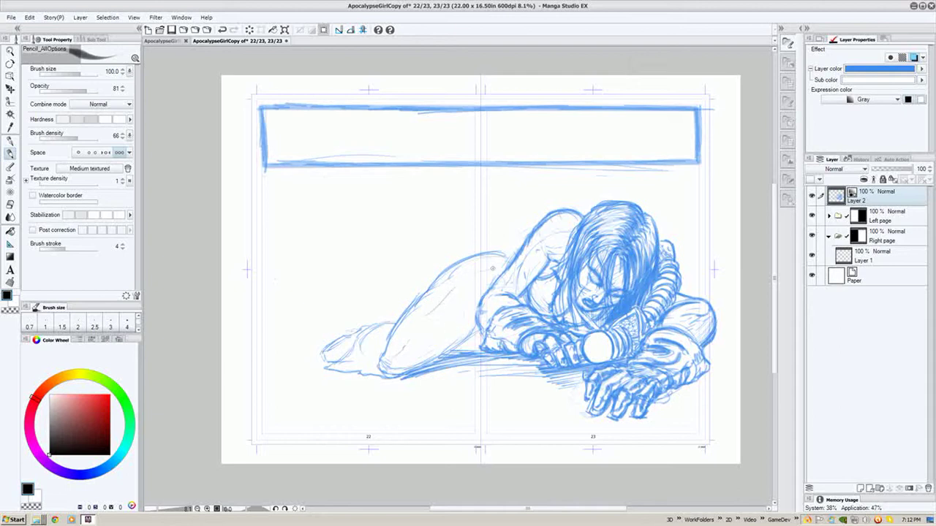
mouse_move(396, 351)
mouse_down()
mouse_move(400, 370)
mouse_move(381, 360)
mouse_move(386, 369)
mouse_move(392, 357)
mouse_up()
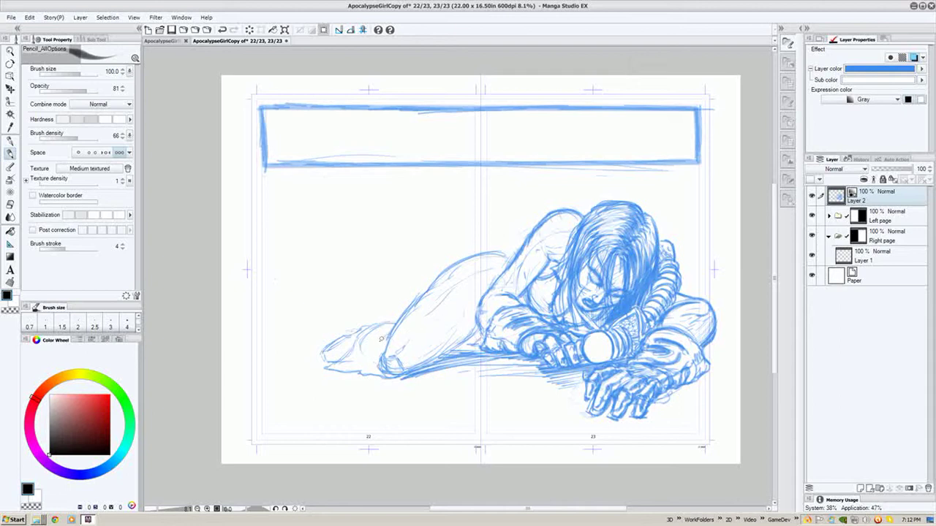
mouse_move(375, 351)
mouse_down()
mouse_move(388, 337)
mouse_move(380, 330)
mouse_move(367, 342)
mouse_move(386, 325)
mouse_move(313, 351)
mouse_move(331, 348)
mouse_up()
key(x)
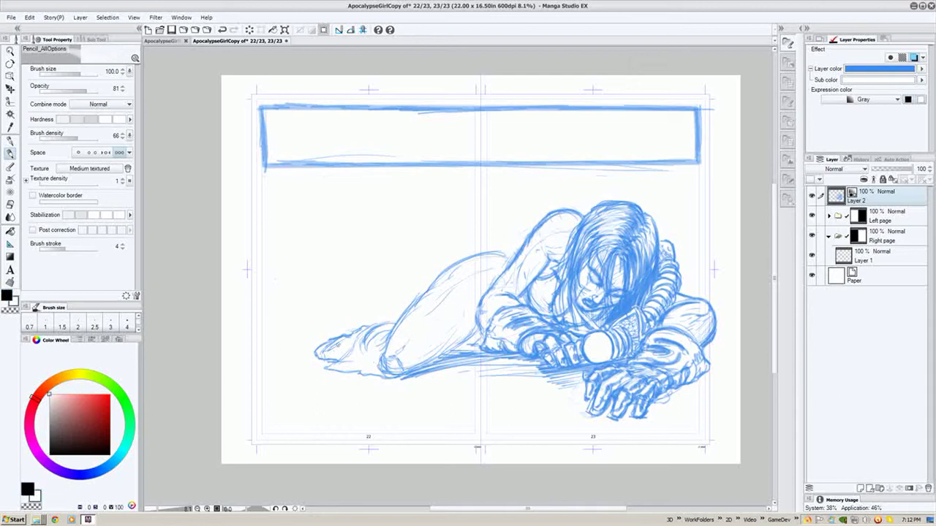
drag(327, 348, 322, 352)
key(x)
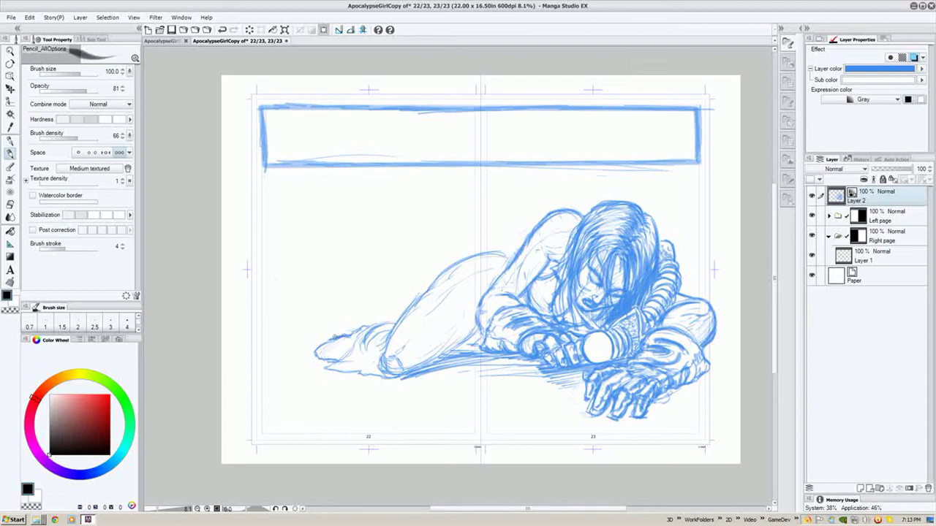
Step: Shade the folds around the foot and ankle in black and darken the knee with the pencil at size 120
mouse_move(338, 336)
mouse_down()
mouse_move(324, 345)
mouse_move(336, 358)
mouse_up()
mouse_move(364, 330)
mouse_down()
mouse_move(327, 369)
mouse_move(362, 365)
mouse_move(361, 351)
mouse_move(345, 361)
mouse_up()
key(])
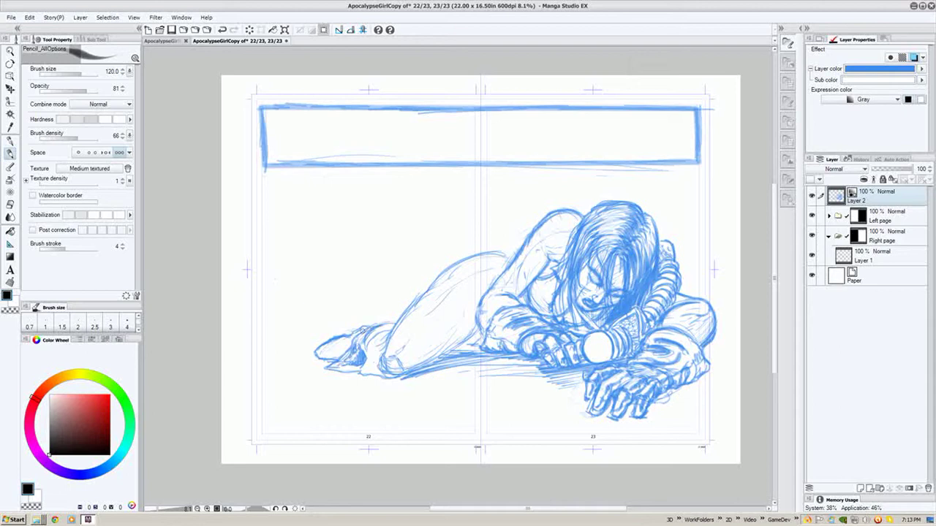
mouse_move(381, 339)
mouse_down()
mouse_move(370, 356)
mouse_move(374, 363)
mouse_move(381, 345)
mouse_move(384, 353)
mouse_move(368, 369)
mouse_move(387, 367)
mouse_up()
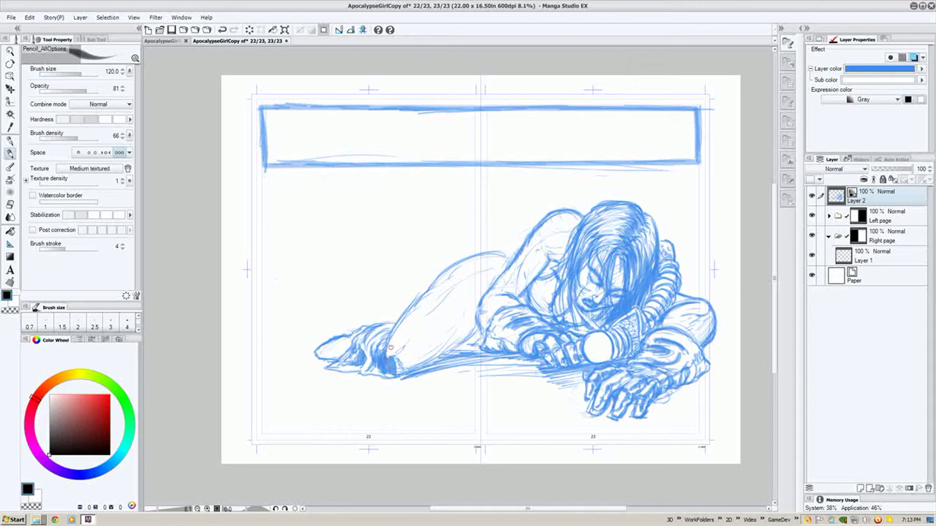
drag(393, 369, 397, 363)
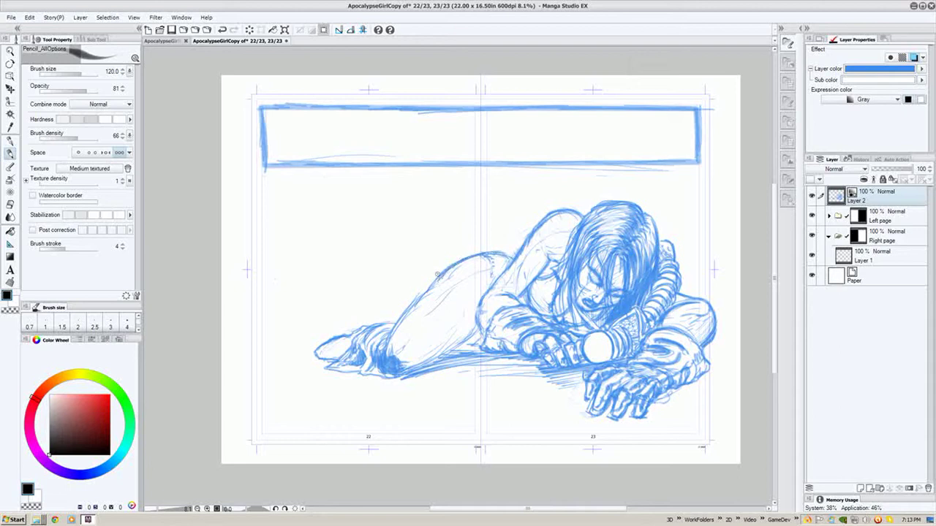
Step: Outline the curved section over the hip, add fabric folds along the thigh, and lighten the knee's dark shading
mouse_move(492, 275)
mouse_down()
mouse_move(436, 295)
mouse_move(451, 272)
mouse_move(436, 274)
mouse_move(427, 288)
mouse_up()
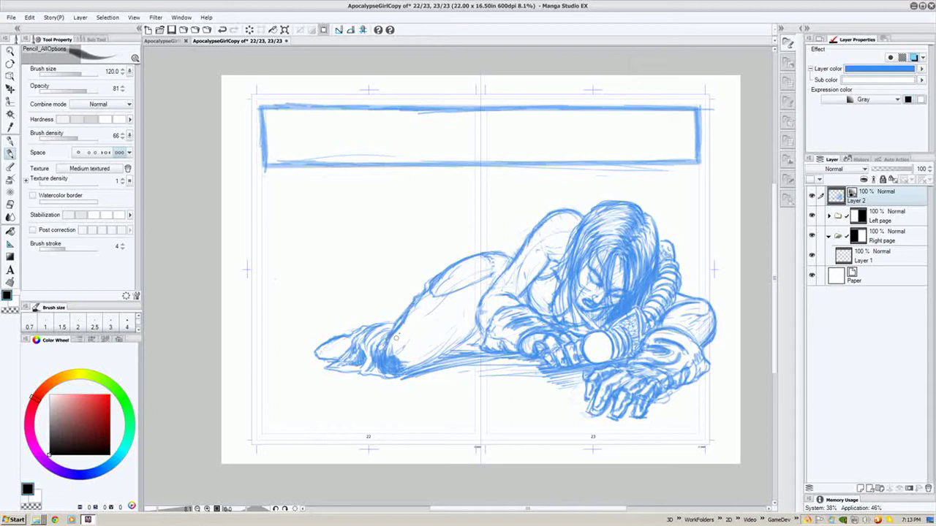
mouse_move(430, 299)
mouse_down()
mouse_move(460, 299)
mouse_move(494, 276)
mouse_move(474, 289)
mouse_move(493, 280)
mouse_move(449, 340)
mouse_move(458, 318)
mouse_move(459, 347)
mouse_move(476, 337)
mouse_move(458, 340)
mouse_move(467, 346)
mouse_move(449, 353)
mouse_move(454, 318)
mouse_up()
key(x)
key(x)
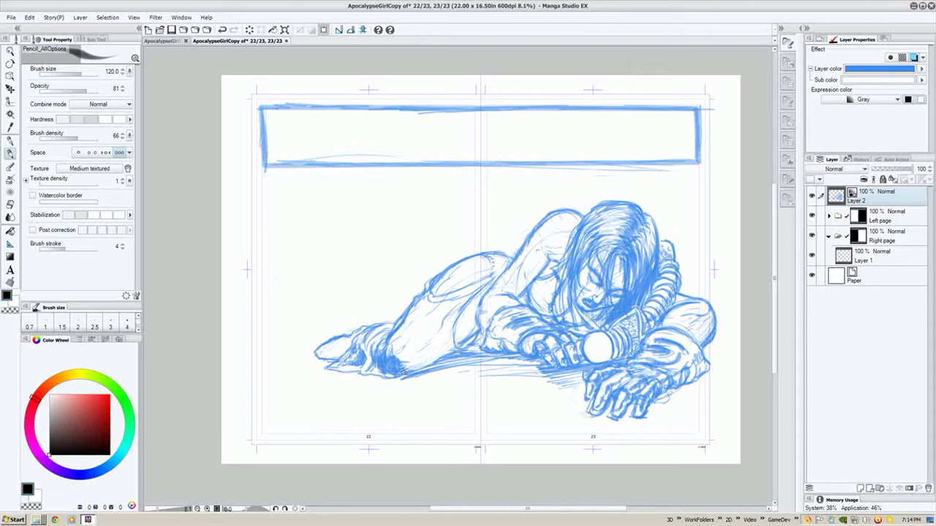
mouse_move(406, 373)
mouse_down()
mouse_move(414, 365)
mouse_move(401, 364)
mouse_move(453, 357)
mouse_move(445, 318)
mouse_up()
key(x)
key(x)
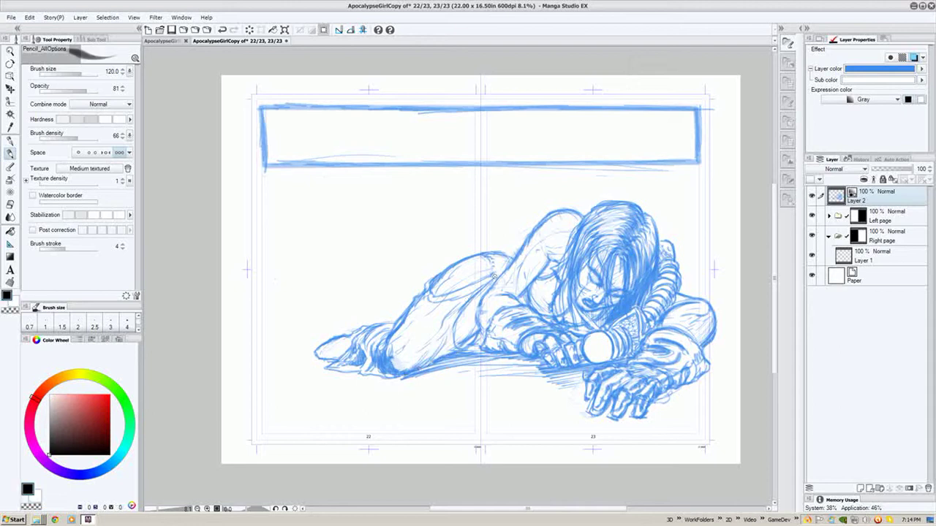
Step: Refine the edges and inner contour lines of the curved hip section, alternating black and white at size 120
drag(494, 276, 444, 291)
mouse_move(486, 258)
mouse_down()
mouse_move(437, 280)
mouse_move(454, 274)
mouse_up()
key(x)
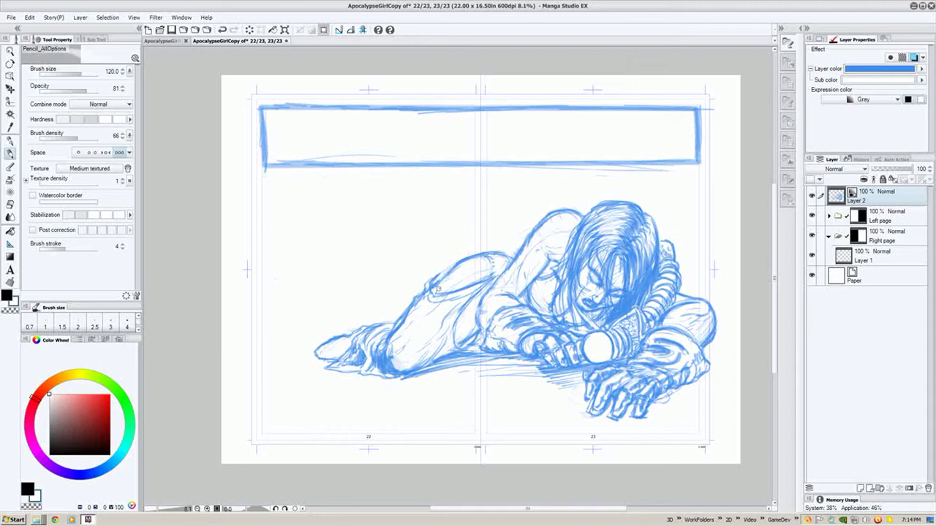
key(x)
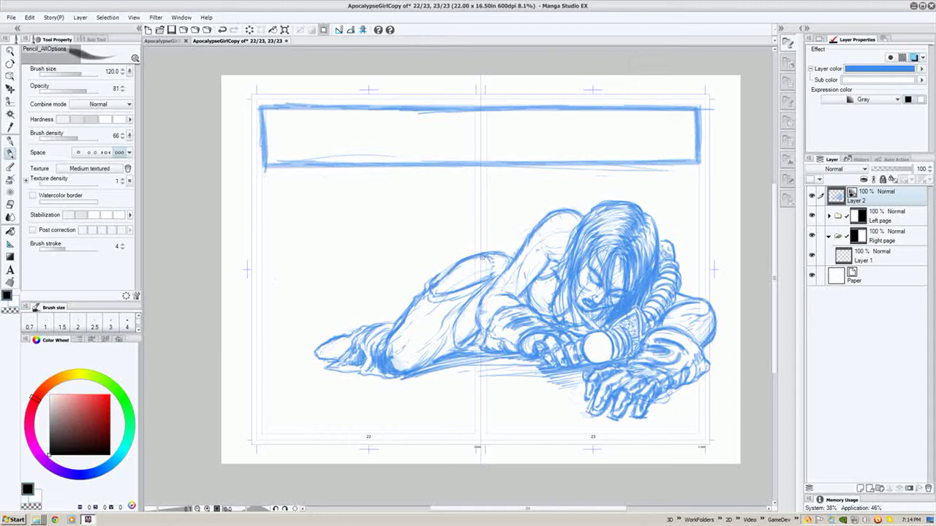
mouse_move(482, 256)
mouse_down()
mouse_move(491, 269)
mouse_move(492, 257)
mouse_up()
Step: Hatch the knee and darken the folds and shadow along the inner thigh in black at size 120
mouse_move(392, 369)
mouse_down()
mouse_move(422, 347)
mouse_move(399, 363)
mouse_up()
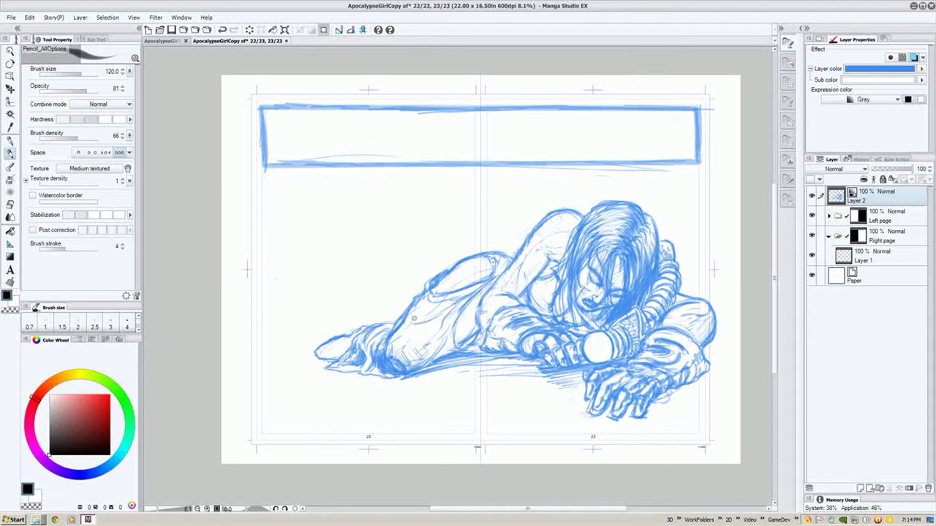
mouse_move(447, 300)
mouse_down()
mouse_move(432, 313)
mouse_move(438, 303)
mouse_move(447, 344)
mouse_move(452, 311)
mouse_move(452, 348)
mouse_up()
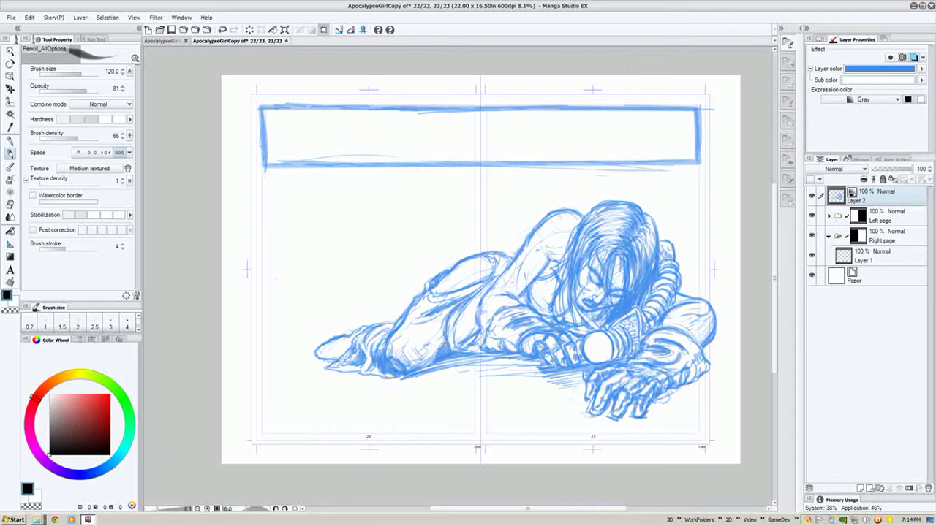
mouse_move(448, 316)
mouse_down()
mouse_move(449, 348)
mouse_move(449, 340)
mouse_move(439, 353)
mouse_move(441, 336)
mouse_move(427, 344)
mouse_move(446, 313)
mouse_move(408, 329)
mouse_move(416, 365)
mouse_move(462, 350)
mouse_up()
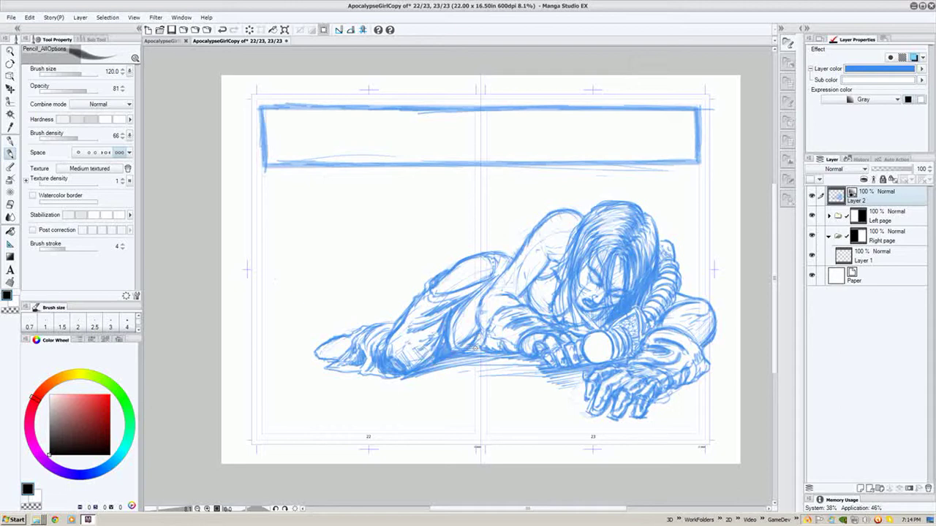
Step: Fill in the cast shadow on the ground beneath the thigh and forearms with dense strokes at size 120
mouse_move(438, 362)
mouse_down()
mouse_move(484, 349)
mouse_move(518, 354)
mouse_move(456, 355)
mouse_move(482, 360)
mouse_move(465, 377)
mouse_move(514, 370)
mouse_move(517, 362)
mouse_move(478, 359)
mouse_move(418, 372)
mouse_move(519, 398)
mouse_up()
key(ctrl+z)
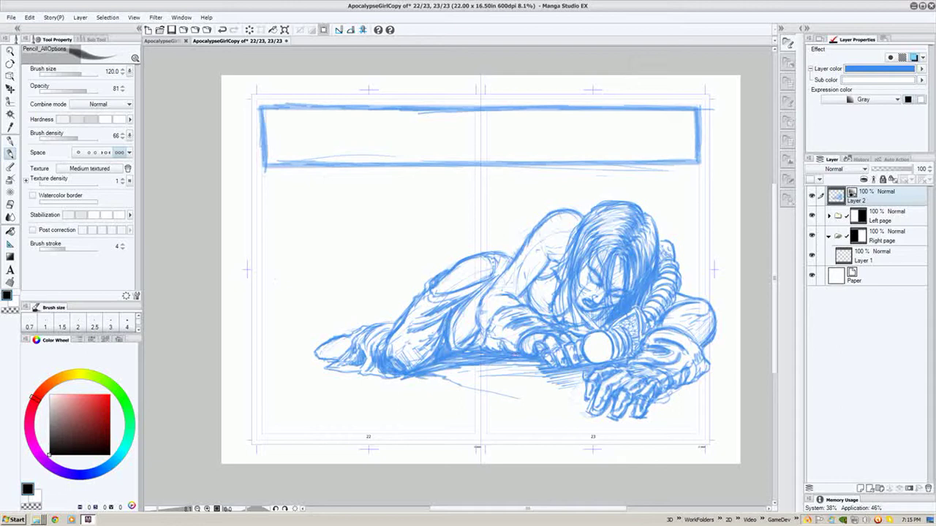
mouse_move(483, 360)
mouse_down()
mouse_move(509, 378)
mouse_move(585, 389)
mouse_move(560, 389)
mouse_move(581, 389)
mouse_move(505, 362)
mouse_up()
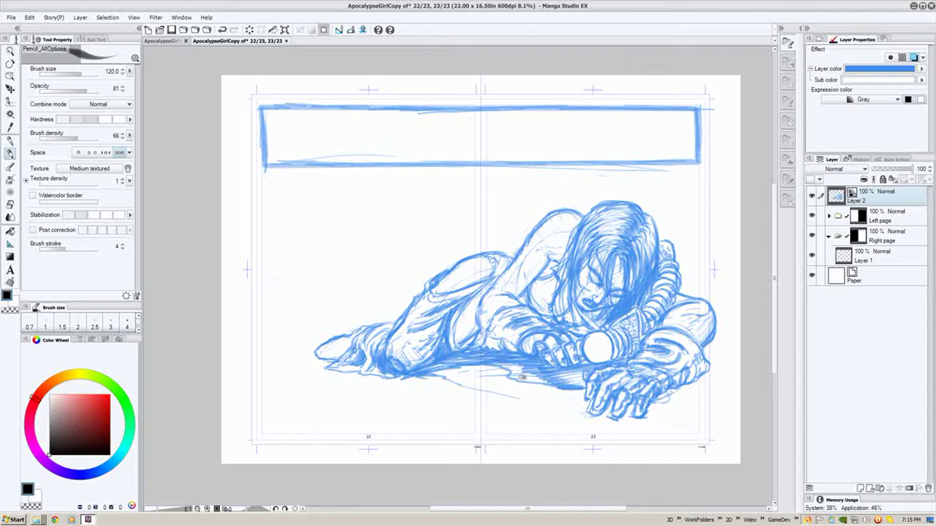
key(x)
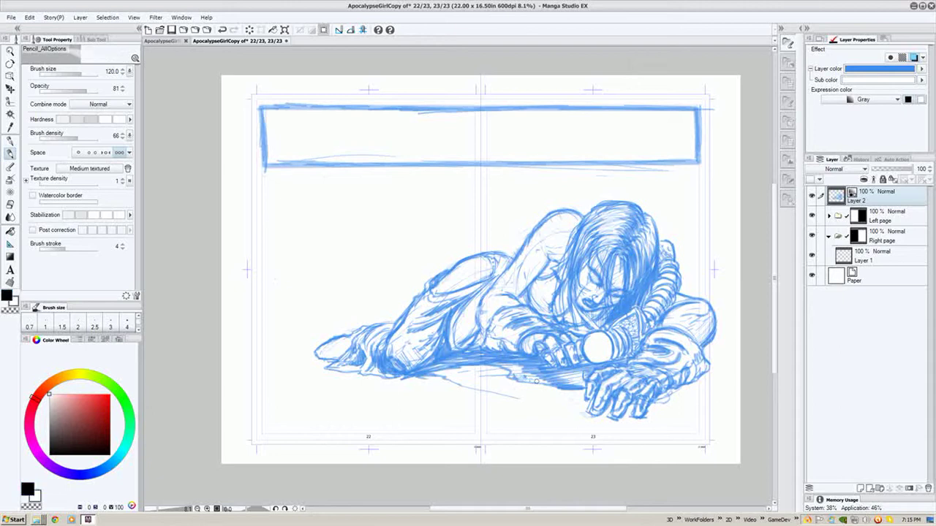
key(x)
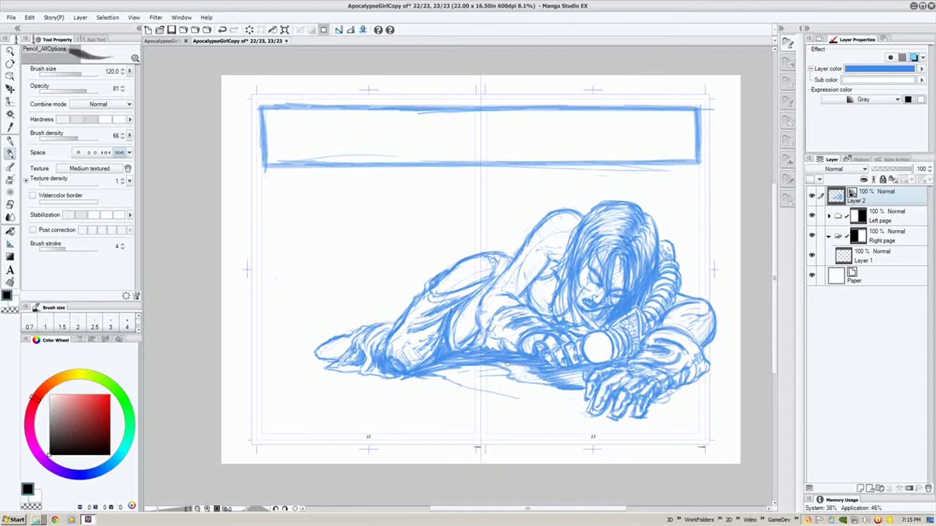
Step: Draw jagged ground lines below the figure, thickening them toward the hands and the right page's lower corner, and dismiss the antivirus notice
mouse_move(534, 366)
mouse_down()
mouse_move(510, 373)
mouse_move(538, 383)
mouse_move(511, 378)
mouse_move(519, 370)
mouse_move(582, 386)
mouse_move(566, 376)
mouse_move(586, 373)
mouse_move(536, 395)
mouse_move(539, 403)
mouse_move(348, 426)
mouse_up()
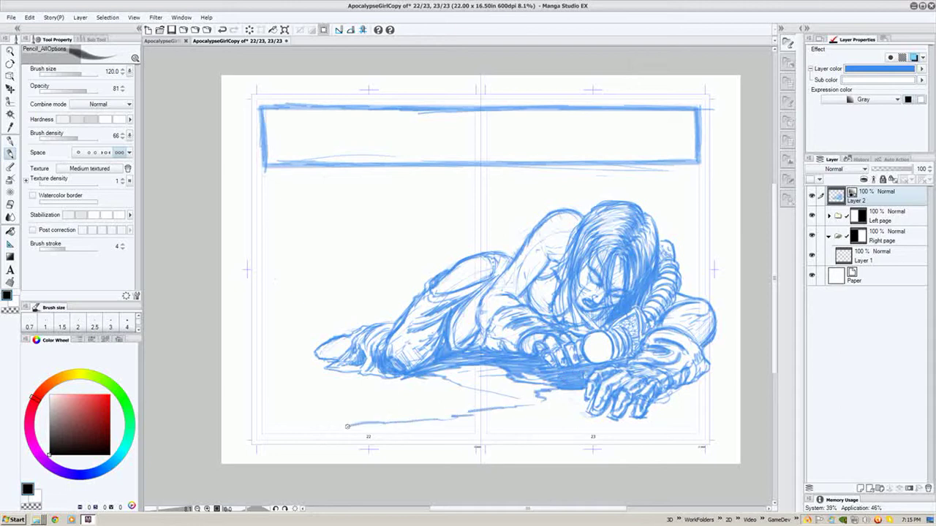
mouse_move(511, 416)
mouse_down()
mouse_move(563, 390)
mouse_move(504, 416)
mouse_move(468, 421)
mouse_move(536, 404)
mouse_move(470, 412)
mouse_up()
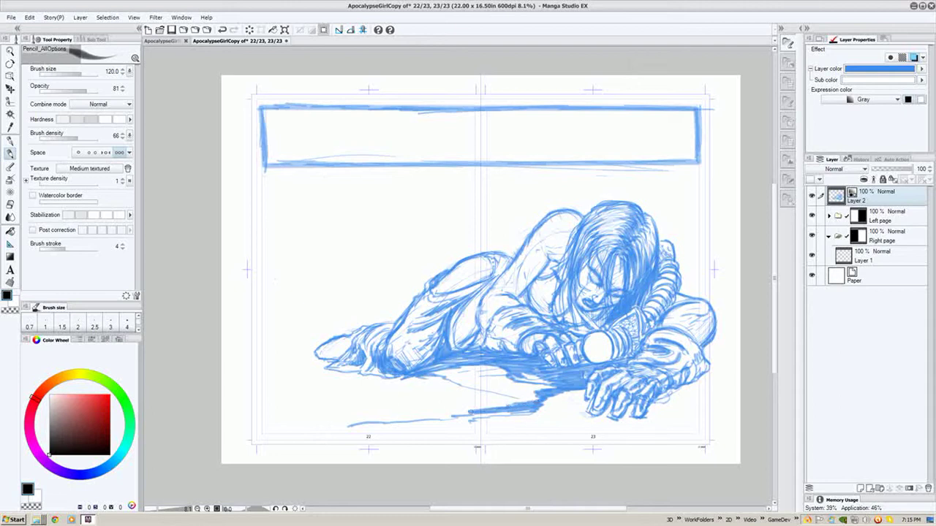
mouse_move(536, 402)
mouse_down()
mouse_move(586, 391)
mouse_move(559, 394)
mouse_move(575, 406)
mouse_move(566, 392)
mouse_move(578, 397)
mouse_move(586, 414)
mouse_move(547, 431)
mouse_move(627, 432)
mouse_move(661, 453)
mouse_move(740, 464)
mouse_move(598, 430)
mouse_up()
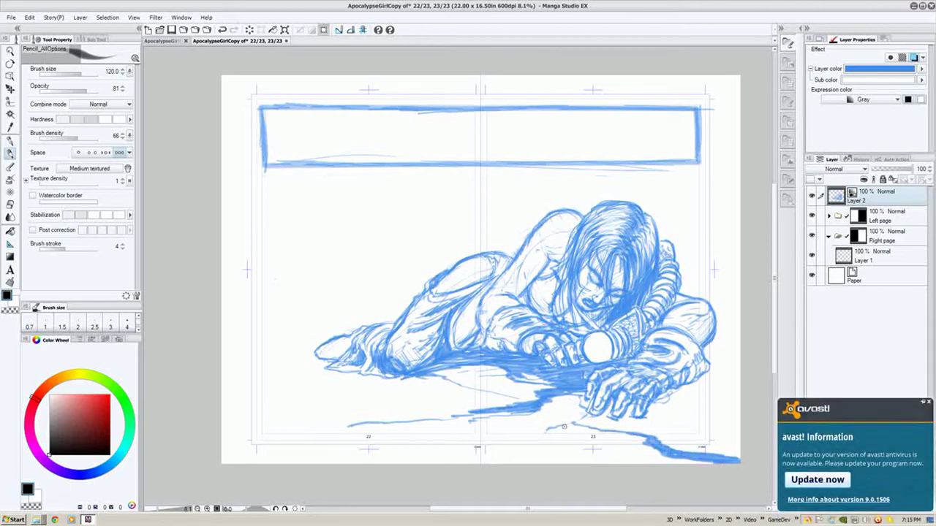
click(928, 403)
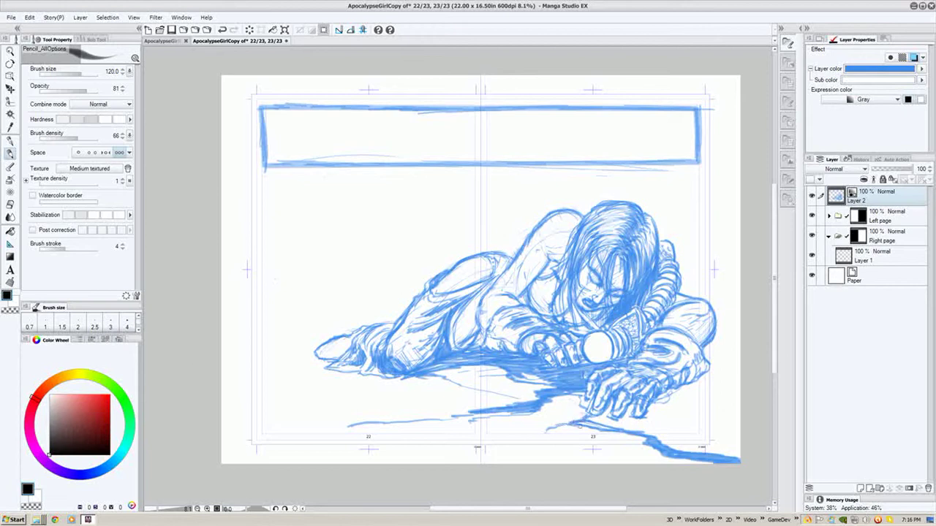
Step: Branch a crack toward the right page's bottom edge, then sketch a ground line with grass tufts beyond the foot on the left page
mouse_move(623, 439)
mouse_down()
mouse_move(583, 464)
mouse_move(611, 445)
mouse_up()
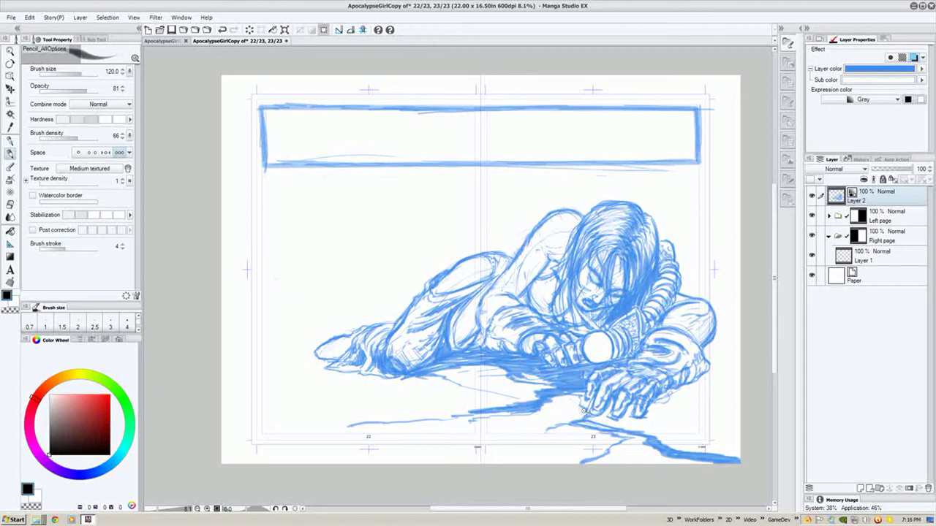
mouse_move(568, 398)
mouse_down()
mouse_move(589, 409)
mouse_move(578, 392)
mouse_up()
mouse_move(589, 341)
mouse_down()
mouse_move(577, 357)
mouse_move(577, 333)
mouse_up()
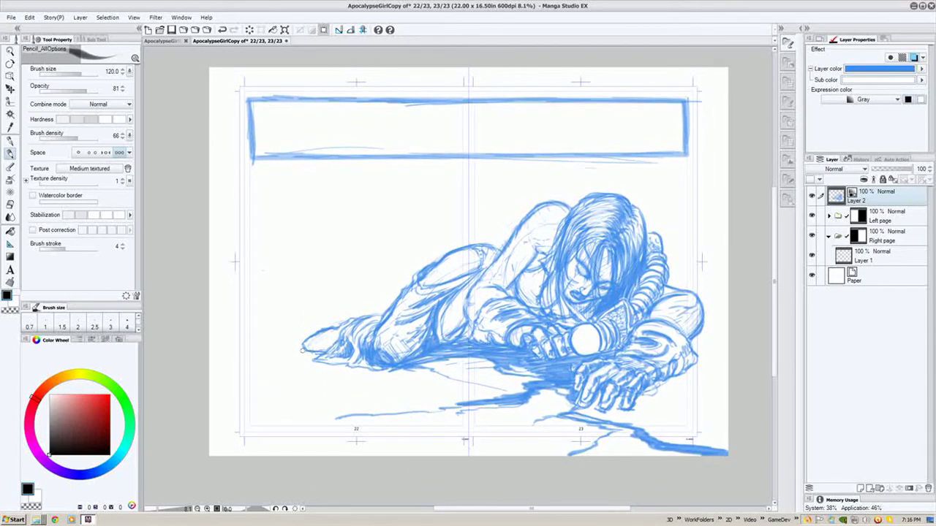
mouse_move(307, 349)
mouse_down()
mouse_move(246, 352)
mouse_move(237, 357)
mouse_move(288, 357)
mouse_move(235, 363)
mouse_move(315, 364)
mouse_move(240, 367)
mouse_move(231, 337)
mouse_move(236, 354)
mouse_move(239, 340)
mouse_move(228, 365)
mouse_move(250, 336)
mouse_move(247, 311)
mouse_move(250, 371)
mouse_move(239, 383)
mouse_move(275, 384)
mouse_move(228, 388)
mouse_move(223, 370)
mouse_move(219, 397)
mouse_move(250, 419)
mouse_move(280, 432)
mouse_up()
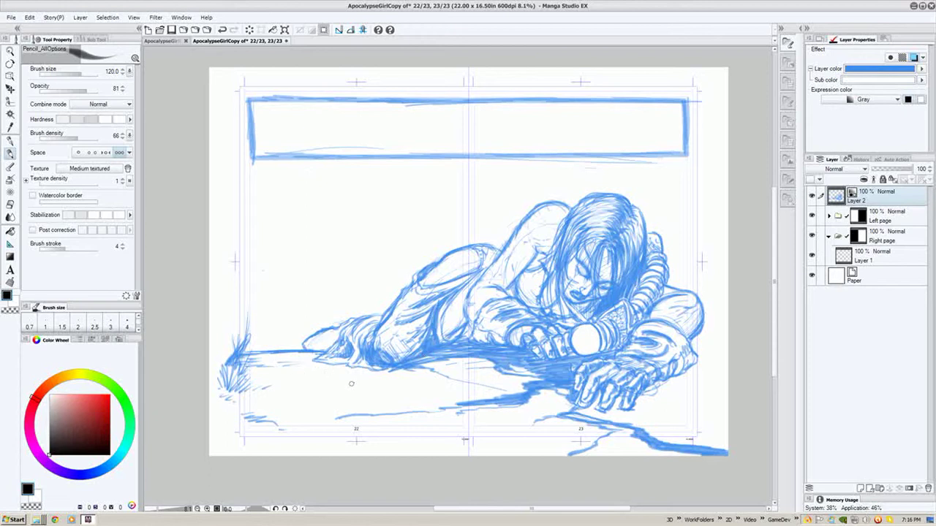
Step: Rough in the curved brim of a large hat on the ground before the foot, cleaning overlapping lines in white at size 120
mouse_move(293, 371)
mouse_down()
mouse_move(279, 388)
mouse_move(300, 404)
mouse_move(311, 403)
mouse_move(275, 374)
mouse_move(290, 391)
mouse_move(345, 399)
mouse_move(394, 381)
mouse_move(406, 392)
mouse_move(390, 402)
mouse_move(346, 397)
mouse_move(300, 417)
mouse_move(261, 363)
mouse_up()
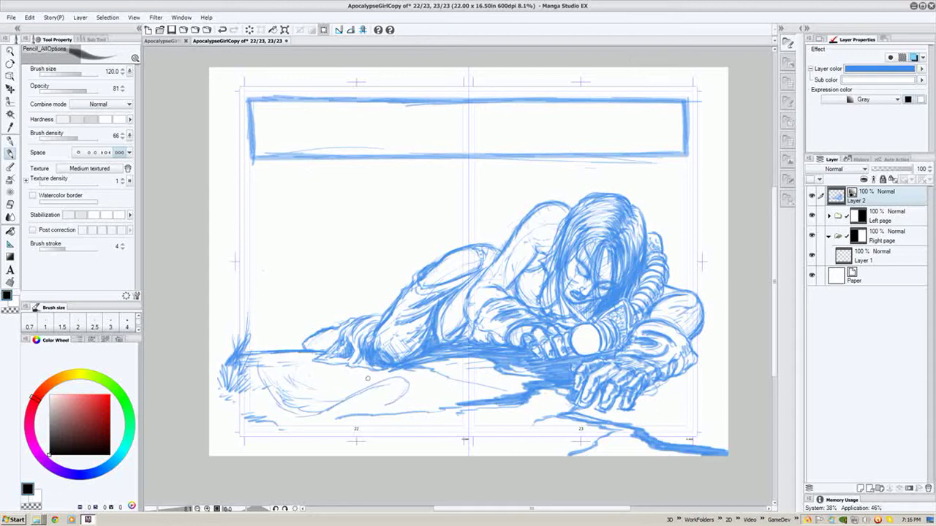
drag(381, 374, 330, 380)
mouse_move(408, 382)
mouse_down()
mouse_move(329, 363)
mouse_move(385, 367)
mouse_move(267, 348)
mouse_move(287, 349)
mouse_move(280, 353)
mouse_up()
key(x)
drag(402, 369, 351, 360)
key(x)
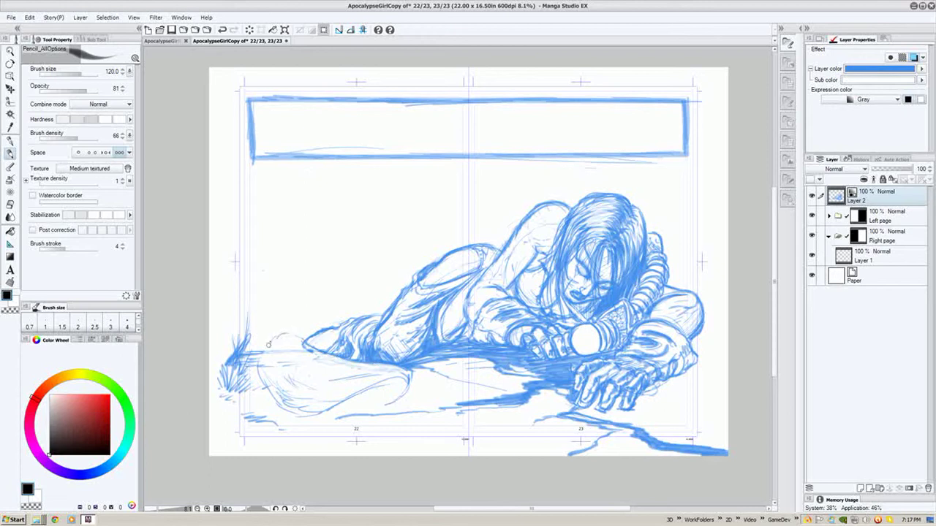
Step: Draw the hat's rounded far end and firm up its outer and lower brim contours in black at size 120
drag(270, 342, 263, 382)
mouse_move(298, 337)
mouse_down()
mouse_move(272, 341)
mouse_move(292, 333)
mouse_move(278, 333)
mouse_move(261, 365)
mouse_move(276, 403)
mouse_up()
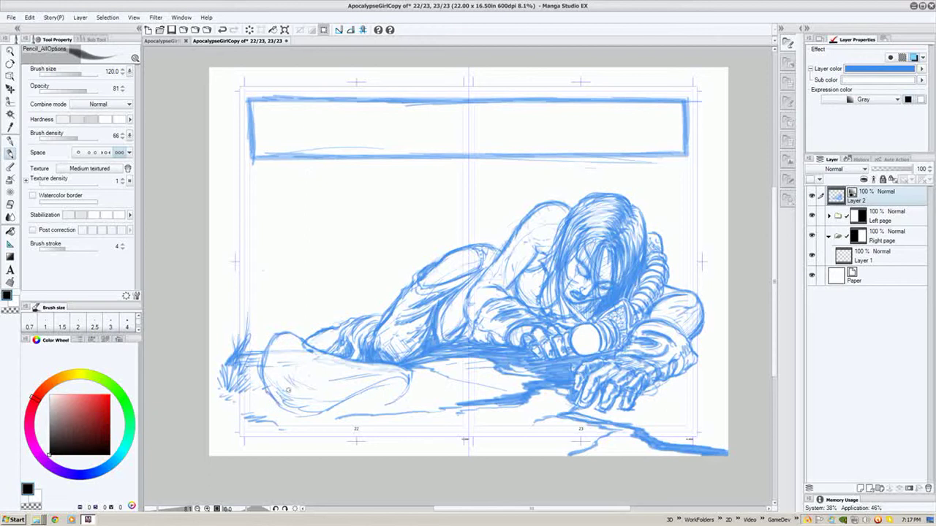
mouse_move(371, 394)
mouse_down()
mouse_move(353, 424)
mouse_move(298, 415)
mouse_move(331, 429)
mouse_move(300, 416)
mouse_move(347, 417)
mouse_move(292, 413)
mouse_move(281, 397)
mouse_move(315, 427)
mouse_move(342, 426)
mouse_move(354, 398)
mouse_move(337, 403)
mouse_move(410, 376)
mouse_move(385, 400)
mouse_move(395, 369)
mouse_move(336, 372)
mouse_move(302, 365)
mouse_move(296, 351)
mouse_move(305, 351)
mouse_move(295, 358)
mouse_move(332, 377)
mouse_move(314, 350)
mouse_move(325, 363)
mouse_move(315, 356)
mouse_move(375, 370)
mouse_move(348, 364)
mouse_up()
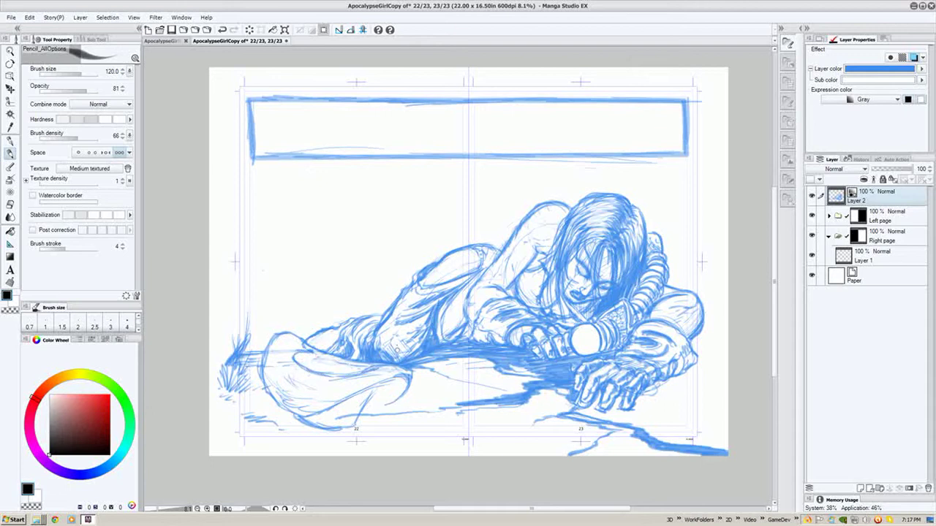
Step: Shape the curled tip of the hat's brim and darken the shadows inside its folds in black at size 120
mouse_move(407, 376)
mouse_down()
mouse_move(385, 373)
mouse_move(300, 410)
mouse_up()
drag(488, 422, 501, 412)
key(ctrl+z)
mouse_move(369, 402)
mouse_down()
mouse_move(413, 386)
mouse_move(398, 375)
mouse_move(417, 380)
mouse_move(382, 401)
mouse_move(412, 382)
mouse_up()
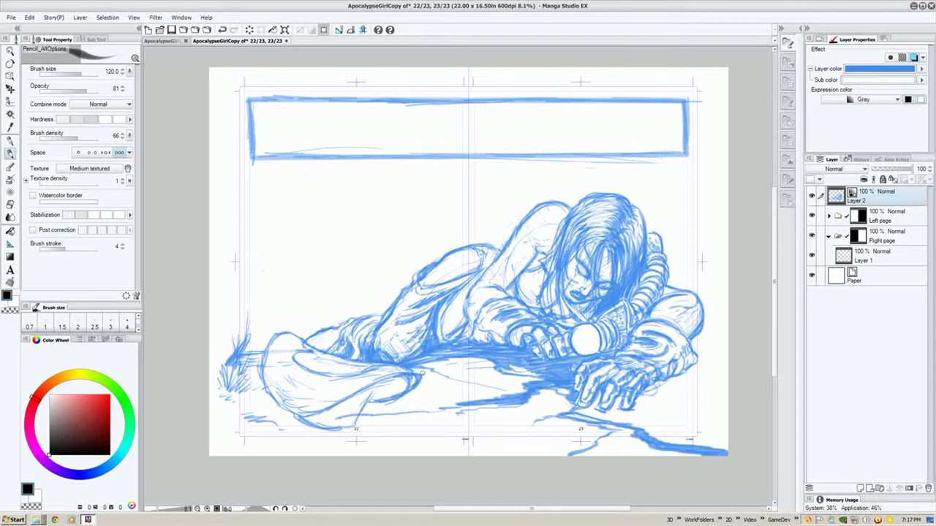
key(x)
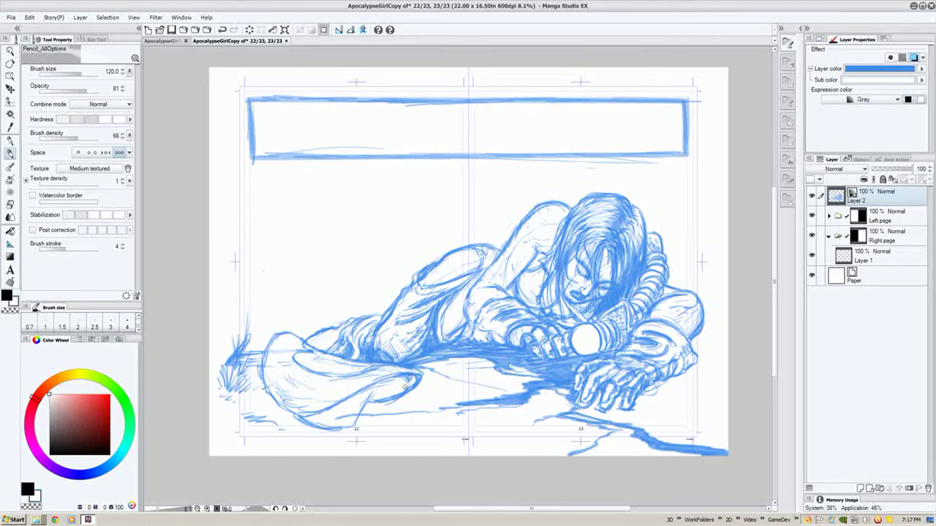
key(x)
mouse_move(412, 377)
mouse_down()
mouse_move(362, 391)
mouse_move(399, 382)
mouse_move(373, 395)
mouse_move(364, 389)
mouse_move(381, 374)
mouse_move(333, 395)
mouse_move(328, 385)
mouse_move(300, 385)
mouse_move(309, 383)
mouse_move(289, 373)
mouse_up()
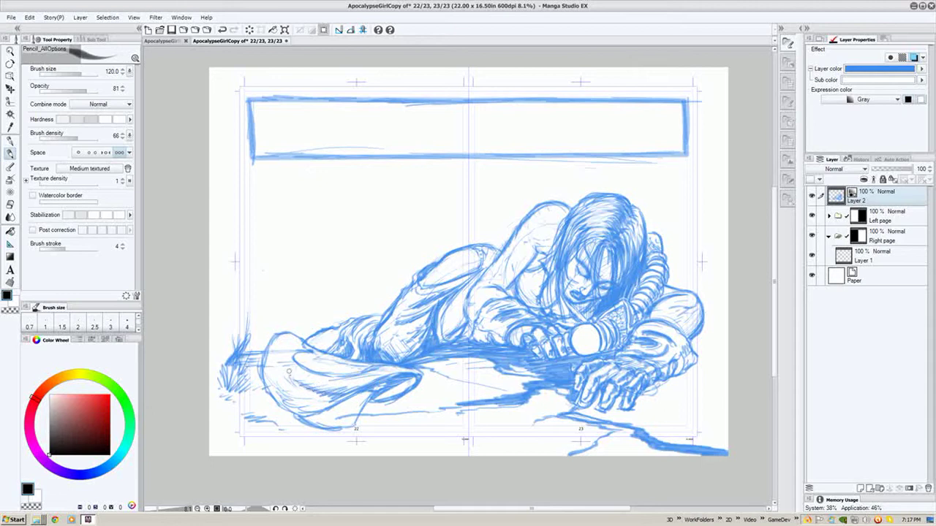
mouse_move(370, 369)
mouse_down()
mouse_move(337, 374)
mouse_move(339, 362)
mouse_move(311, 359)
mouse_move(338, 371)
mouse_move(311, 361)
mouse_move(339, 372)
mouse_move(299, 355)
mouse_move(324, 355)
mouse_up()
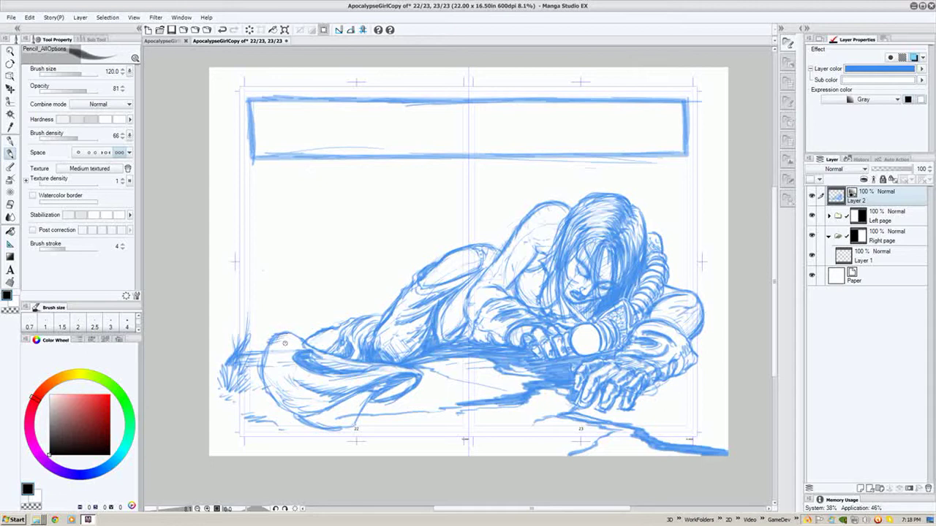
Step: Clear stray lines inside the hat's crown and brim with white at size 170, and return to black
key(x)
key(bracketright)
key(bracketright)
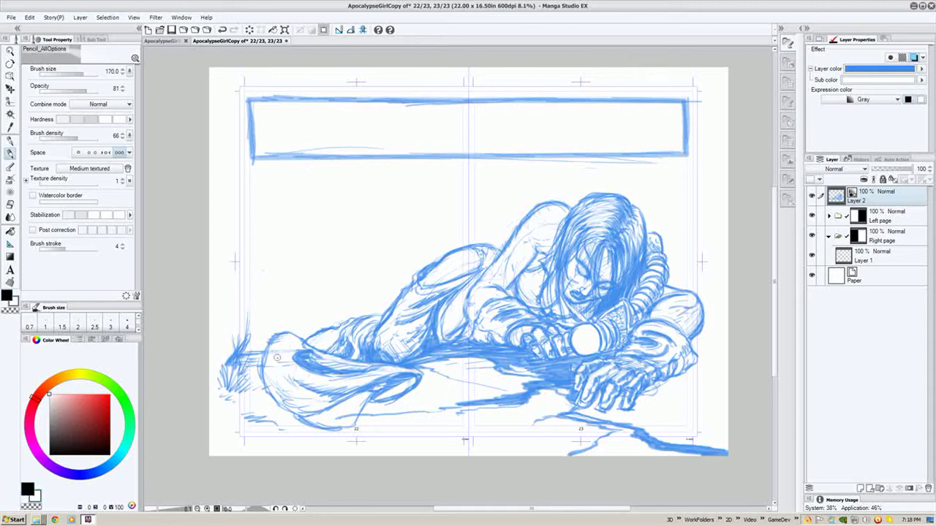
mouse_move(304, 347)
mouse_down()
mouse_move(377, 372)
mouse_move(346, 361)
mouse_move(394, 369)
mouse_up()
mouse_move(280, 342)
mouse_down()
mouse_move(267, 380)
mouse_move(267, 372)
mouse_move(269, 390)
mouse_move(296, 411)
mouse_move(379, 380)
mouse_up()
key(x)
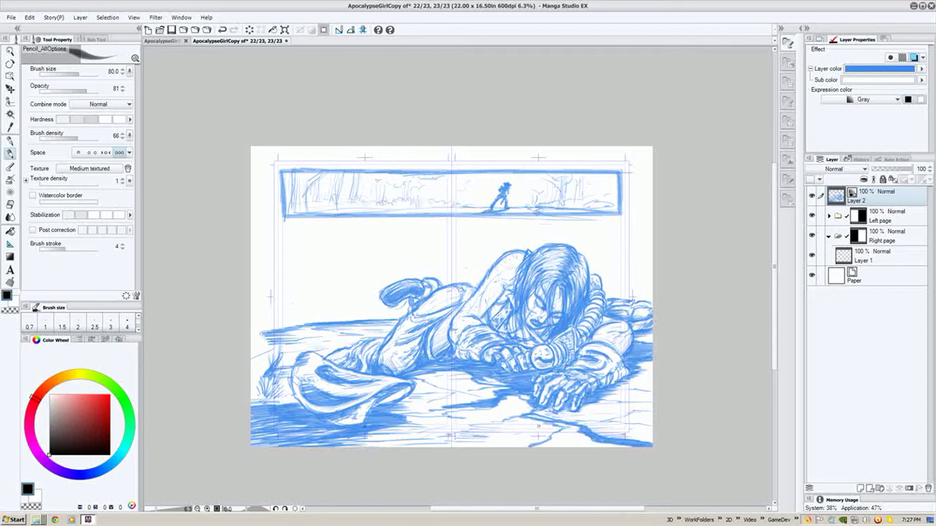
Step: Try a plain rectangle frame below the left end of the top panel, and undo it
drag(569, 303, 563, 296)
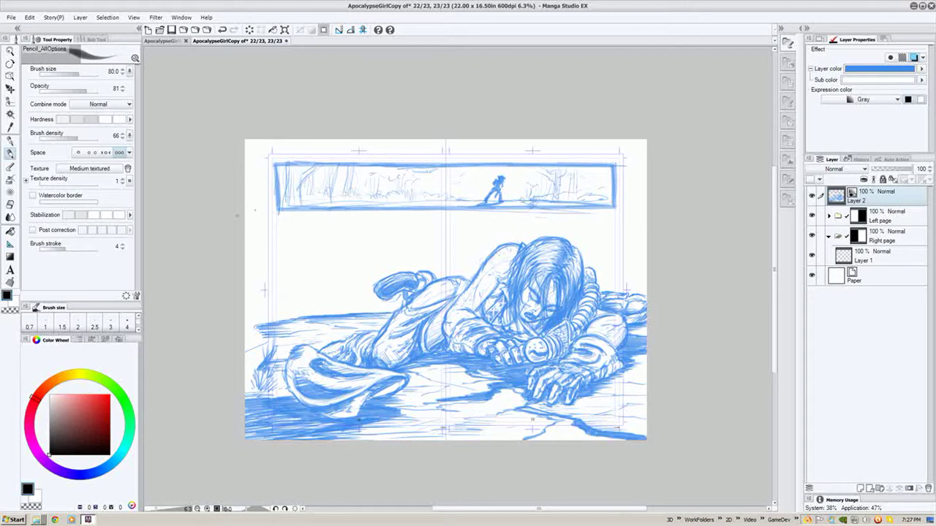
click(11, 245)
click(101, 40)
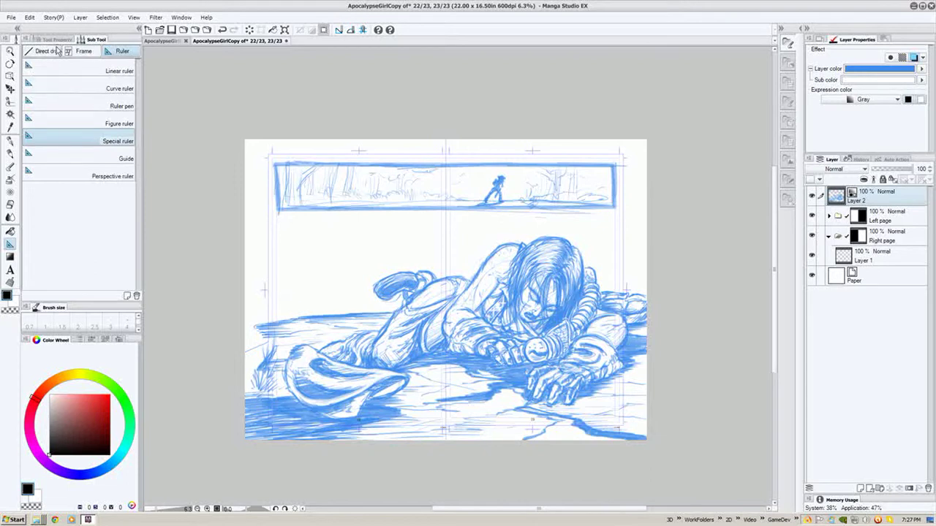
click(82, 51)
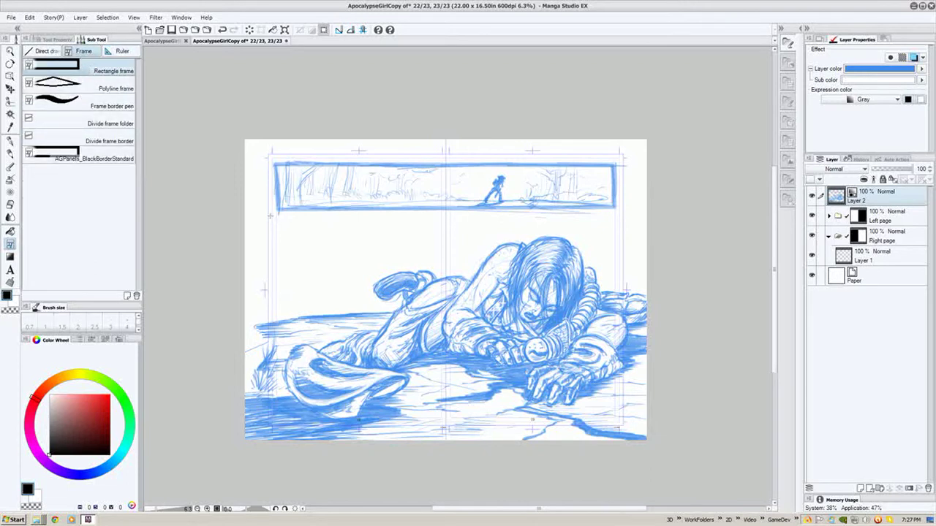
drag(276, 212, 314, 294)
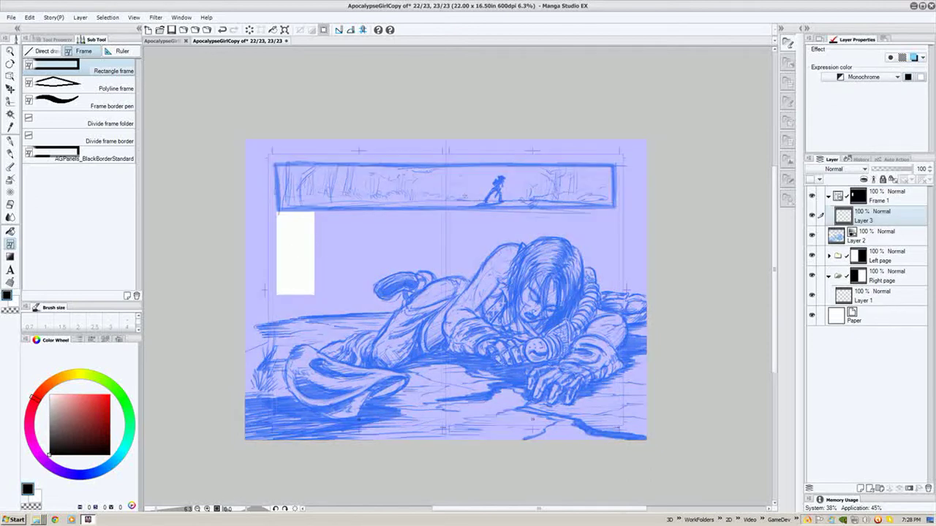
key(ctrl+z)
Step: Draw three tall, stepped panels below the left half of the top panel with the AGPanels_BlackBorderStandard frame at border size 50
click(56, 39)
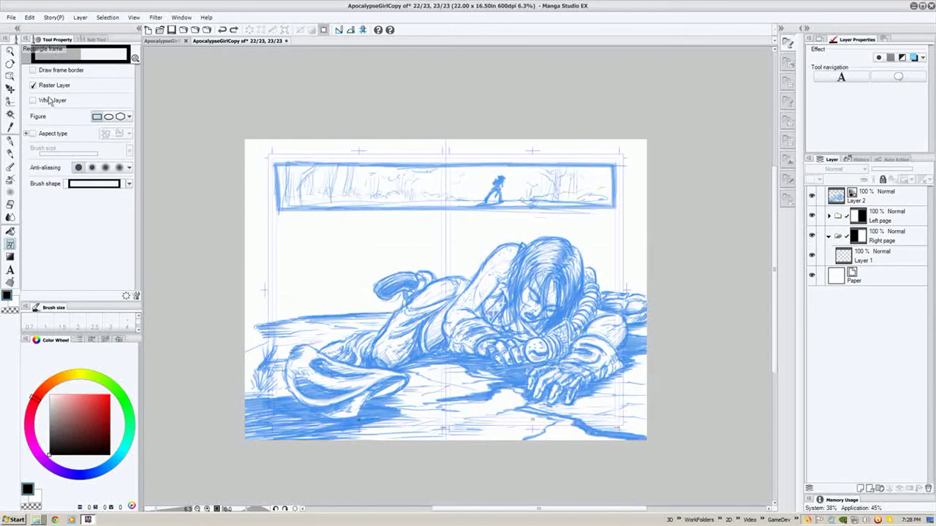
click(95, 38)
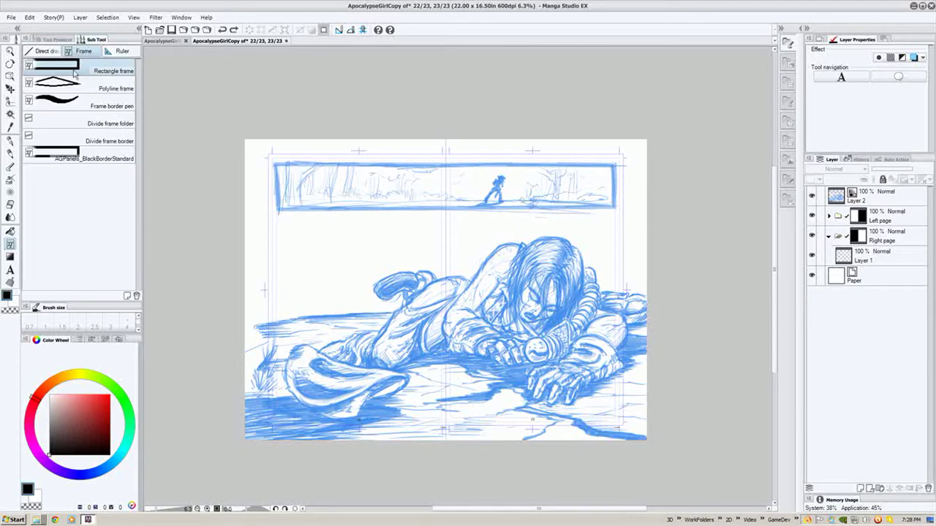
click(77, 152)
click(56, 39)
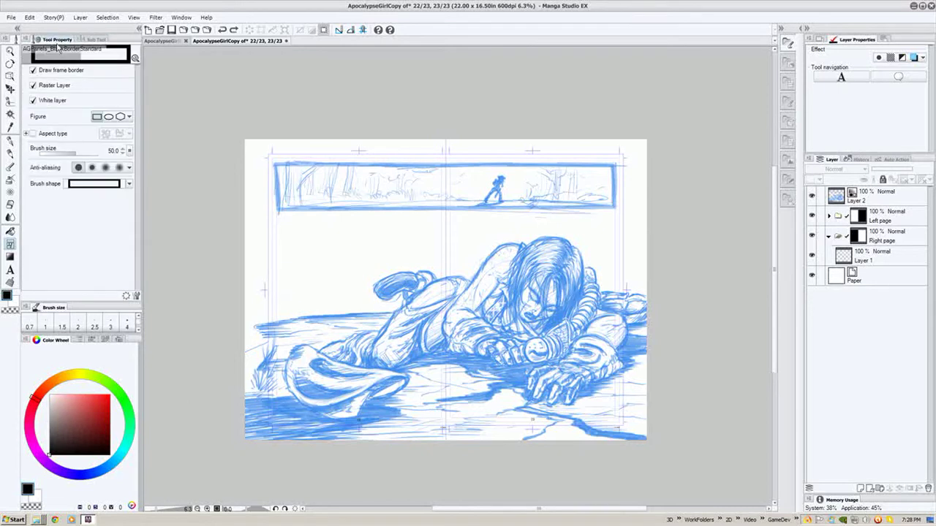
drag(277, 211, 316, 283)
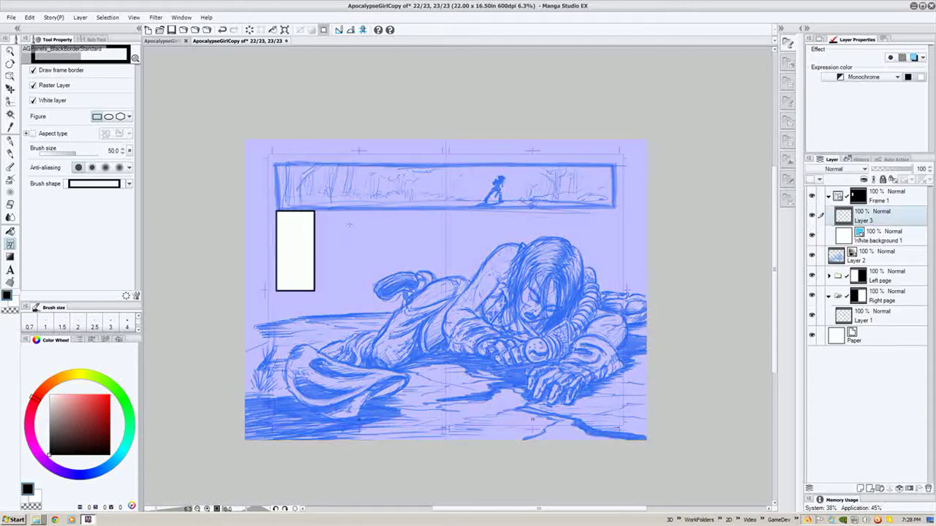
drag(319, 215, 361, 310)
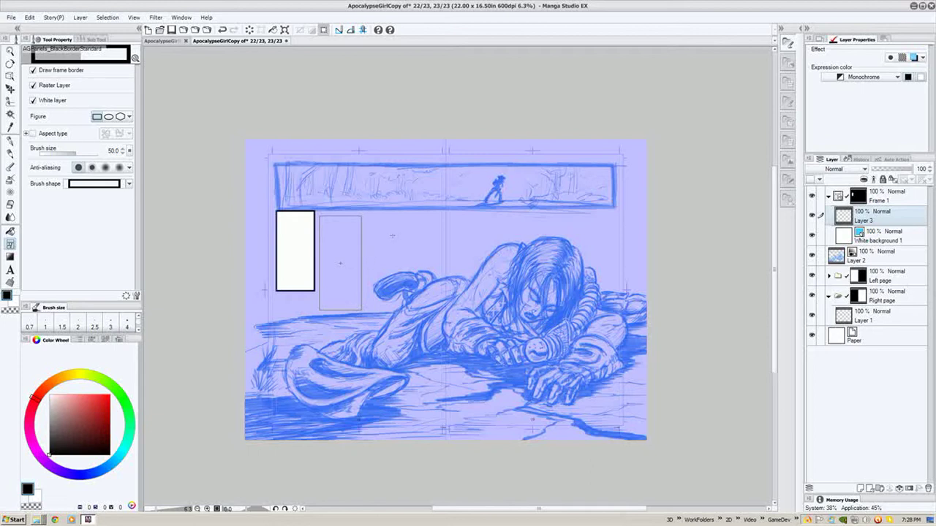
drag(366, 223, 404, 317)
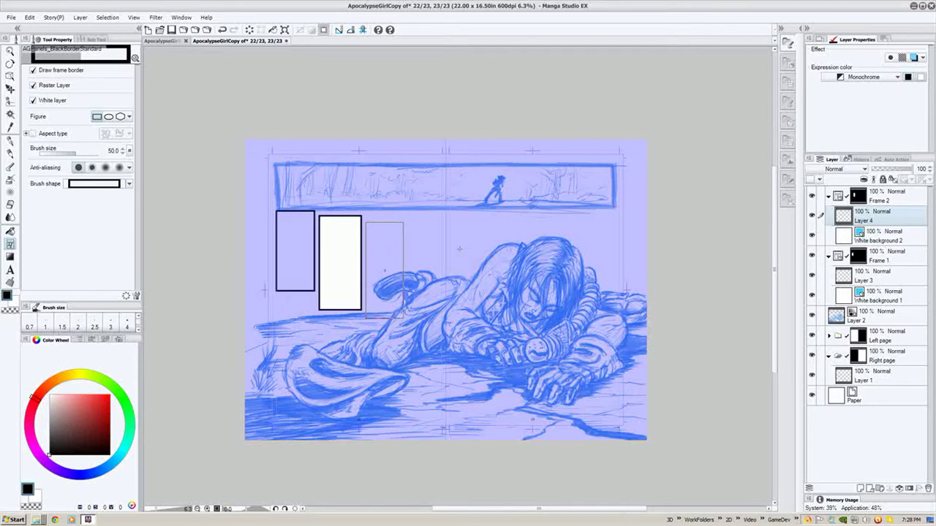
drag(404, 316, 403, 318)
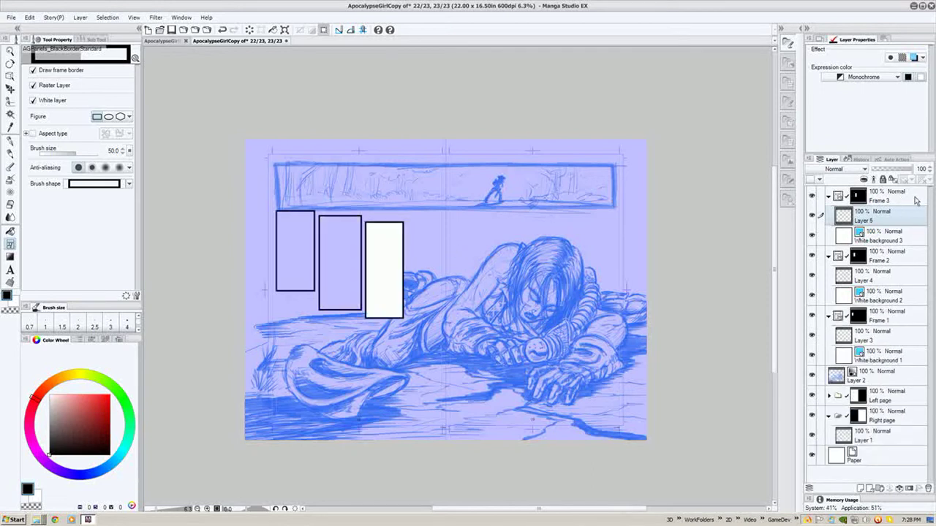
Step: Collapse the Frame 3, Frame 2 and Frame 1 folders in the layer stack
click(828, 197)
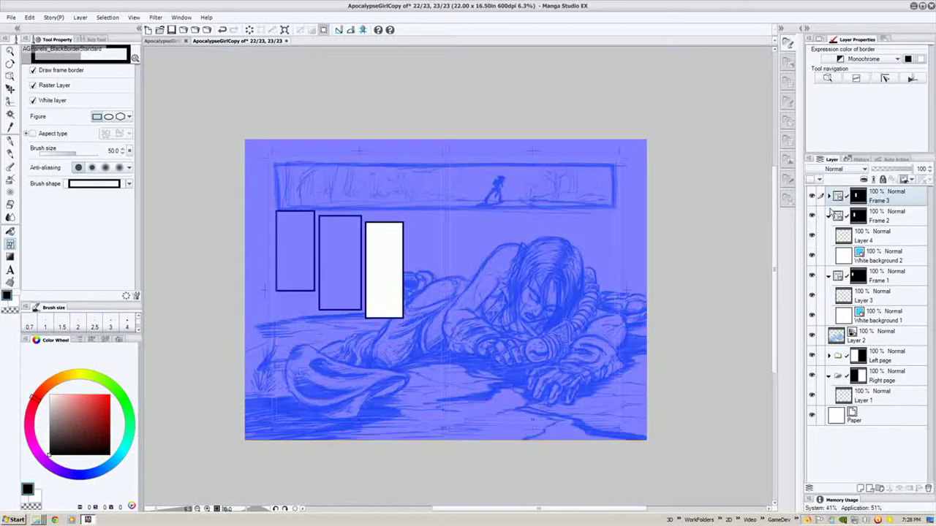
click(829, 217)
click(829, 236)
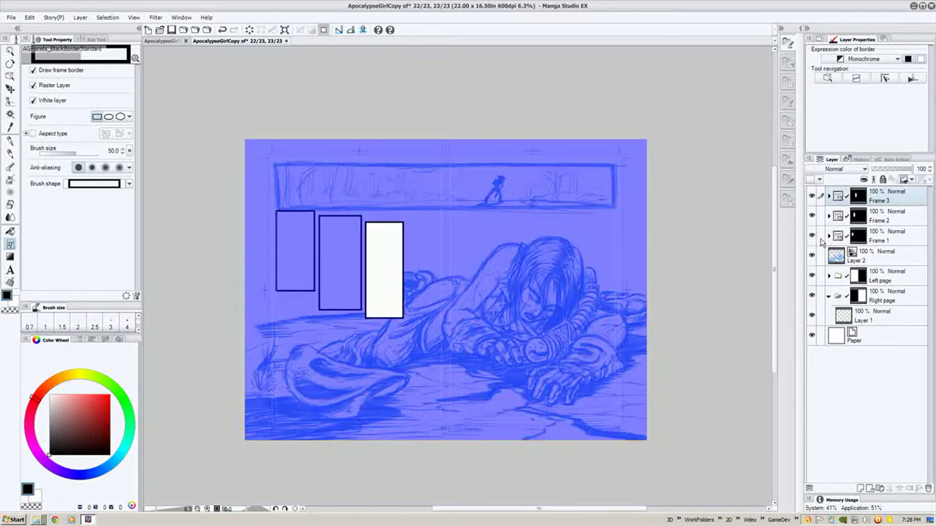
Step: Move the Layer 2 sketch above the frame folders and erase the foot lines inside the third panel with the size 500 Block eraser
click(877, 260)
drag(881, 258, 897, 196)
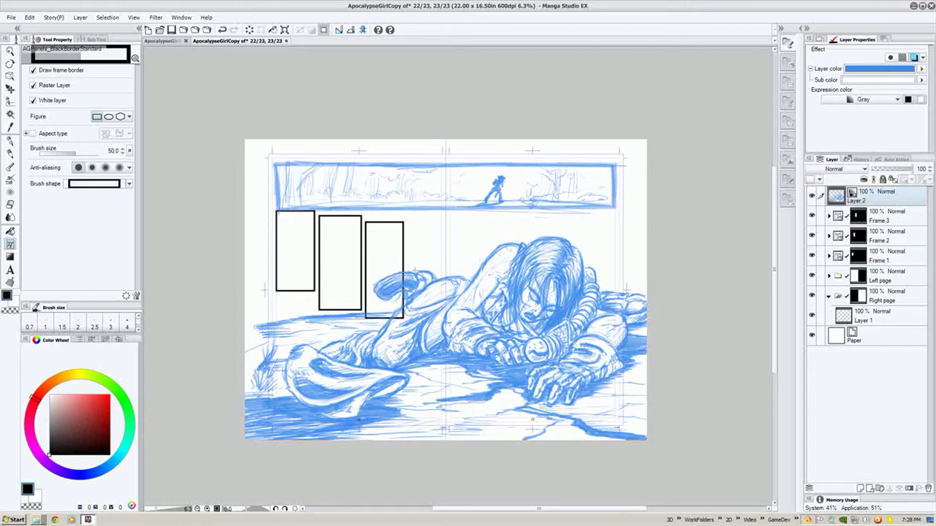
key(e)
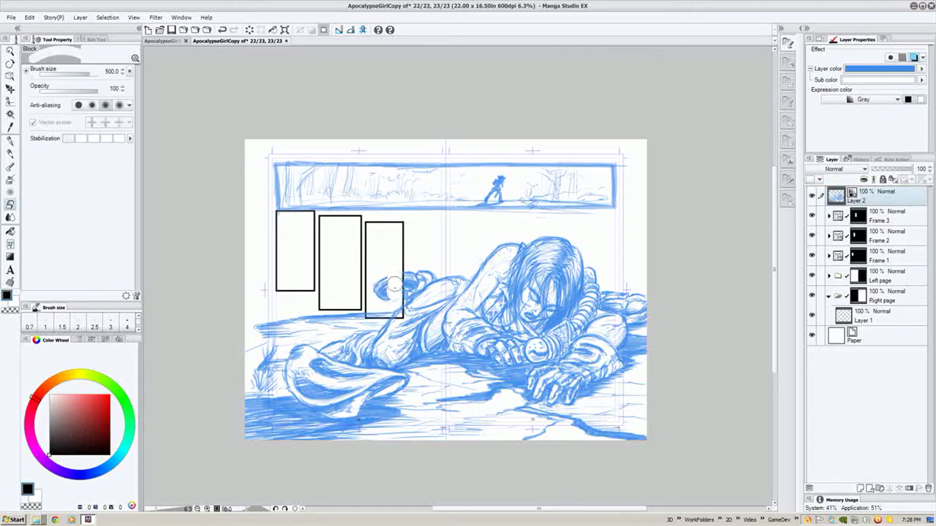
mouse_move(393, 283)
mouse_down()
mouse_move(394, 309)
mouse_move(382, 294)
mouse_move(374, 306)
mouse_up()
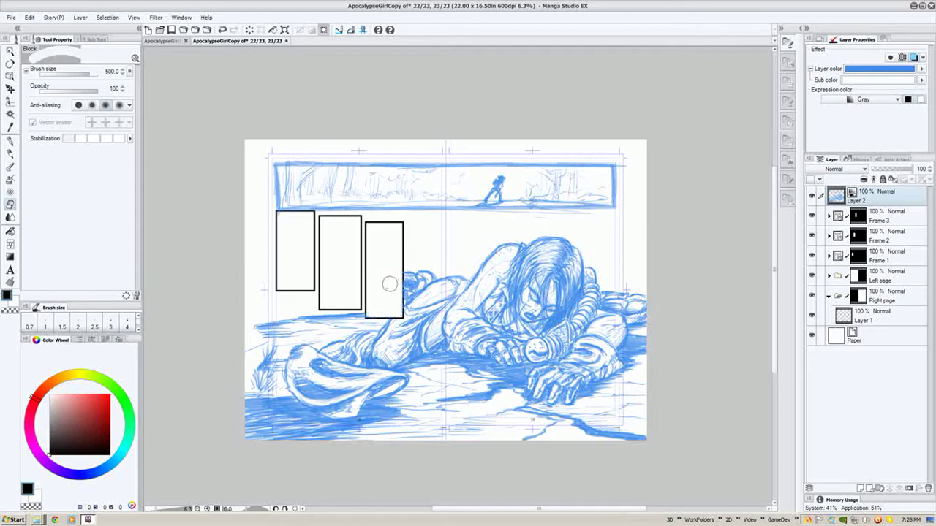
Step: Sketch a rough small standing figure inside the first tall panel with the pencil at size 80
key(p)
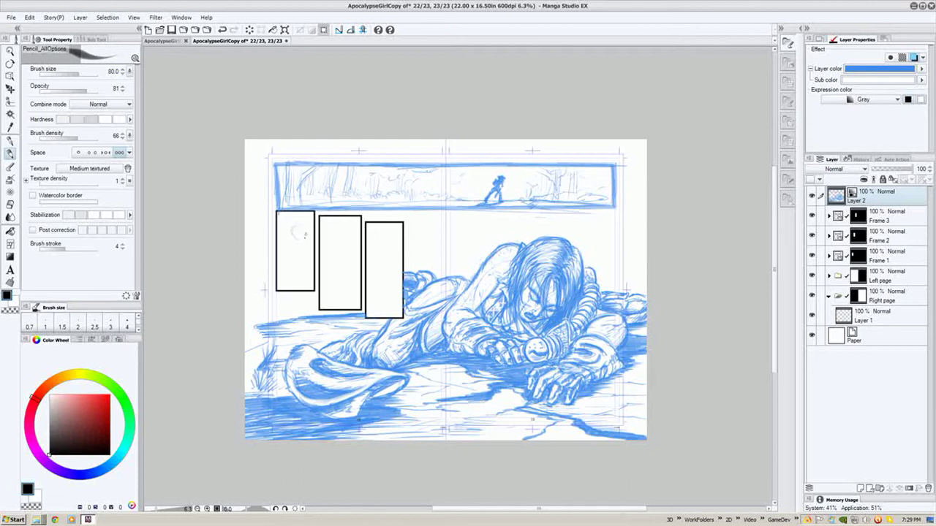
drag(293, 228, 299, 224)
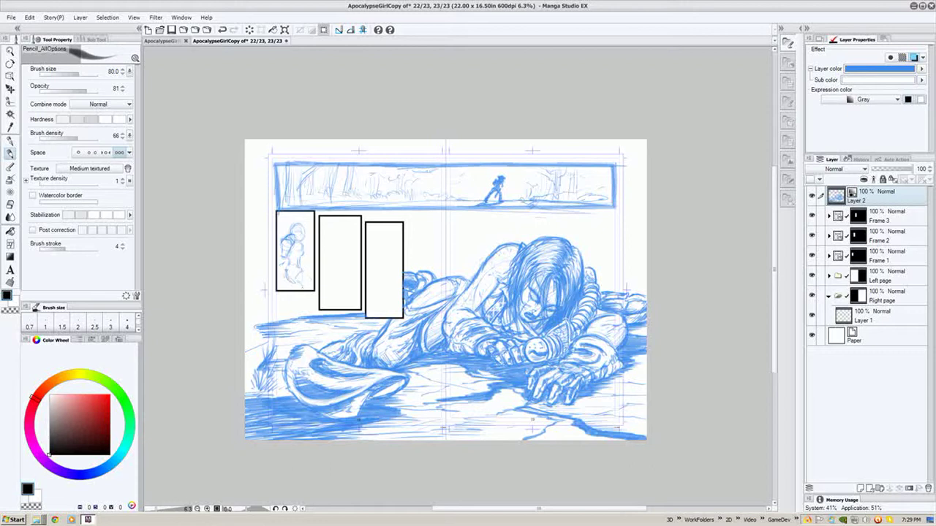
drag(288, 284, 295, 287)
drag(298, 250, 296, 251)
click(877, 519)
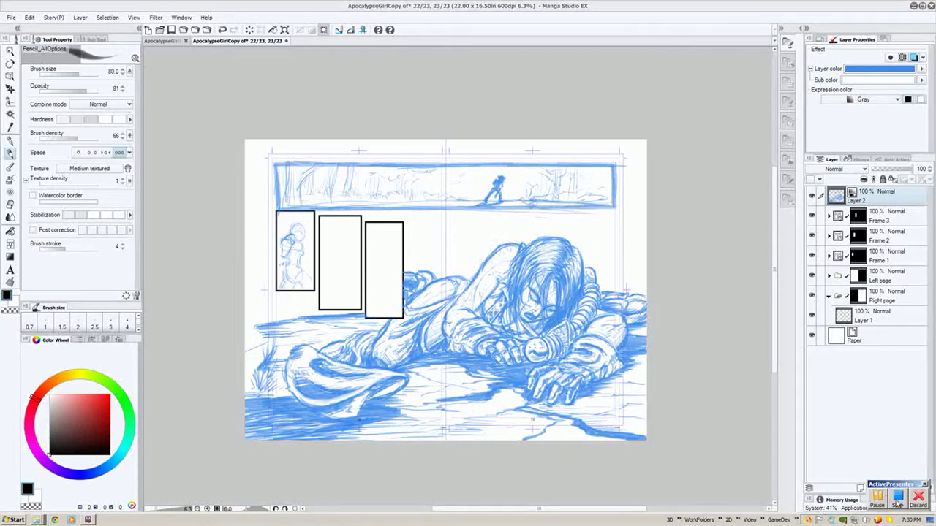